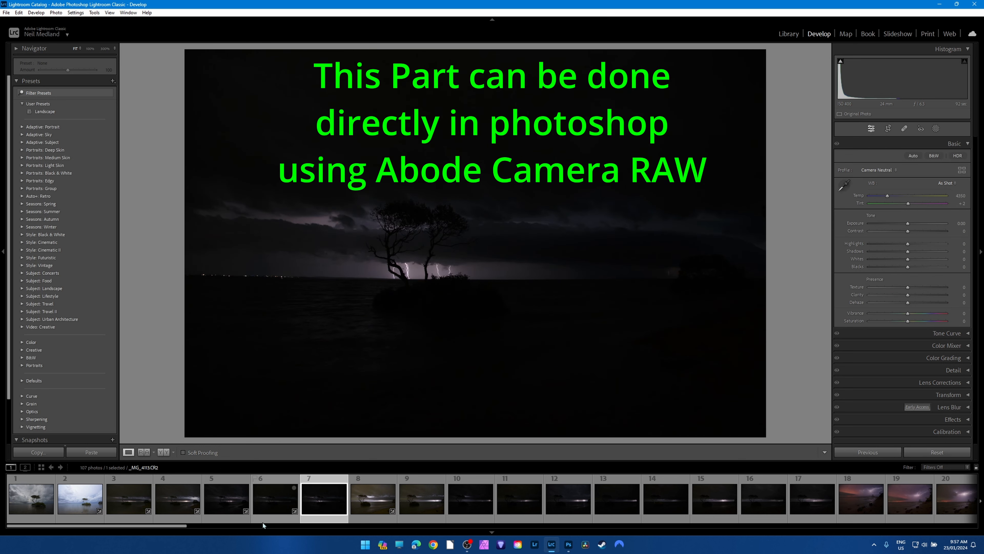
Step: Look through the lightning shots in photos 3 to 7 of the filmstrip to compare their exposures and strikes
click(279, 522)
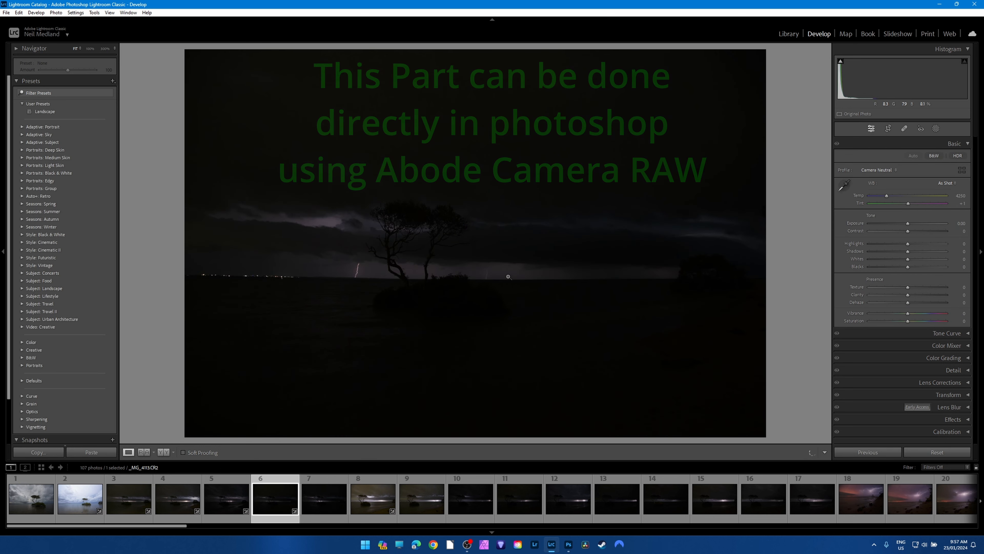
click(321, 520)
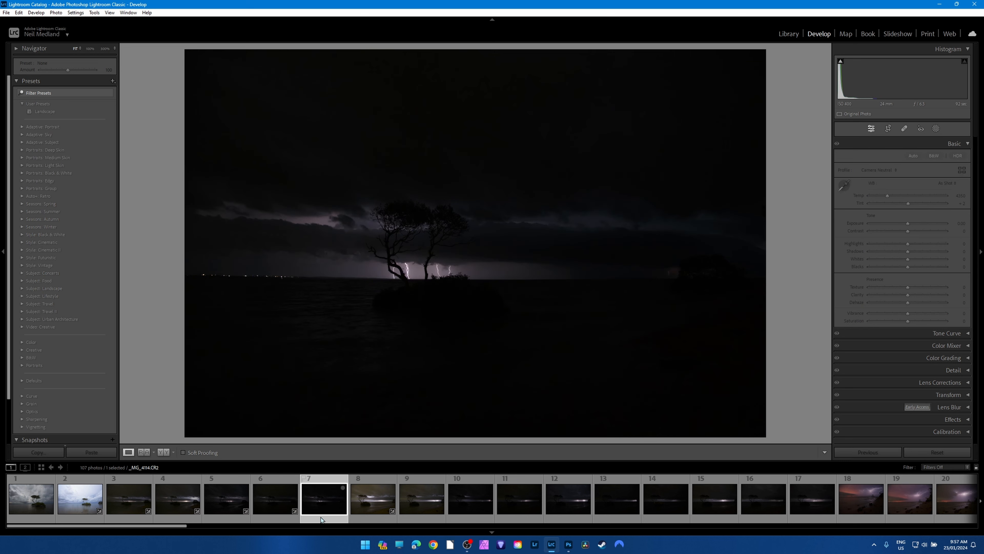
click(278, 516)
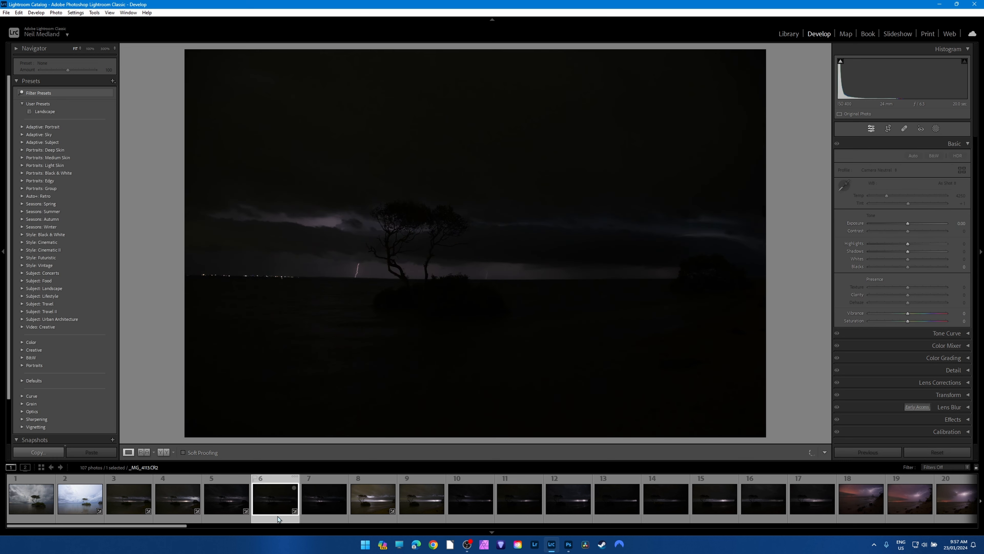
click(228, 521)
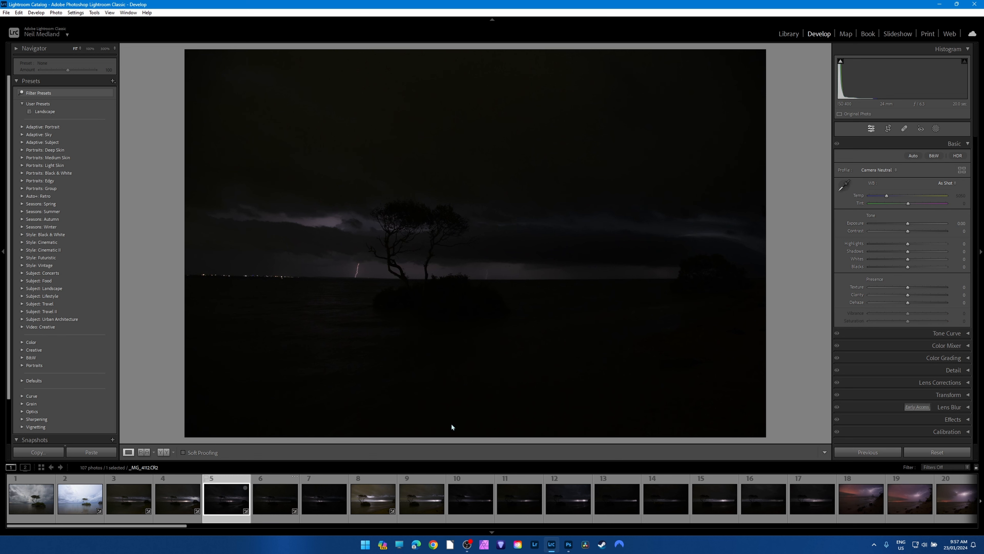
click(181, 517)
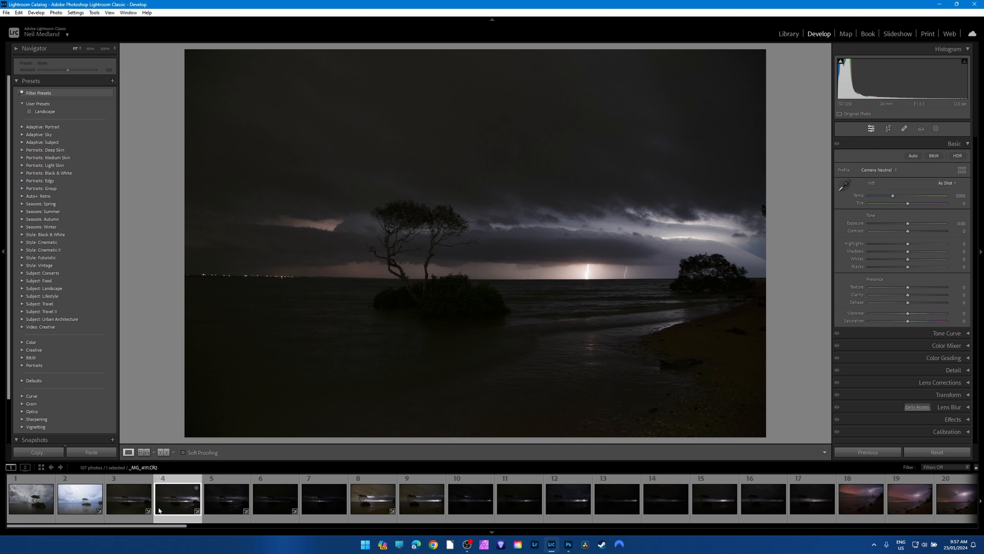
click(130, 518)
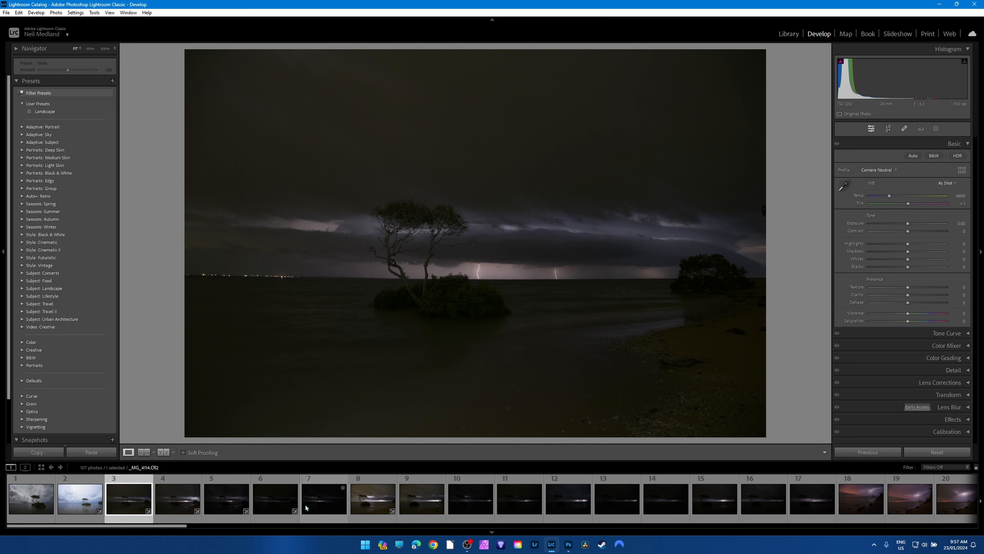
click(172, 521)
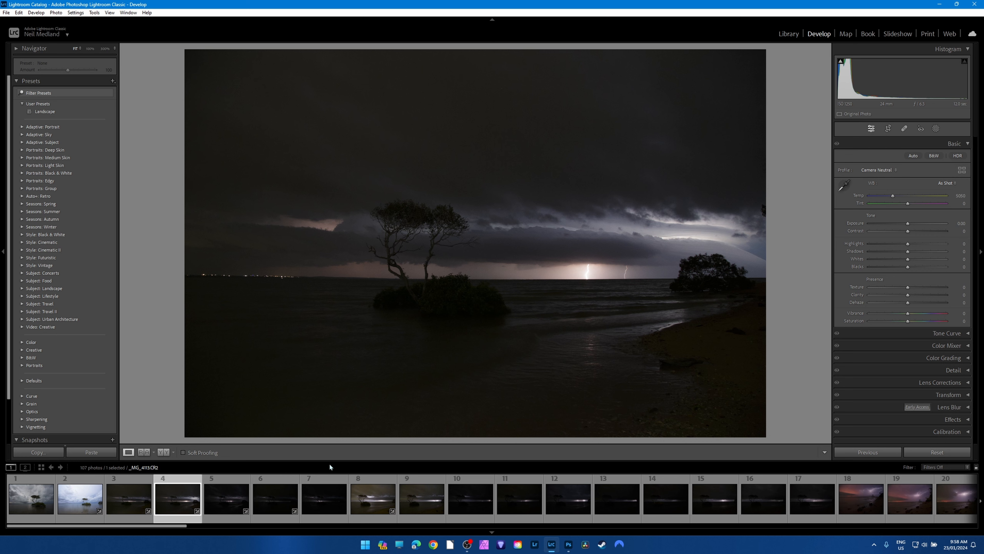
click(134, 520)
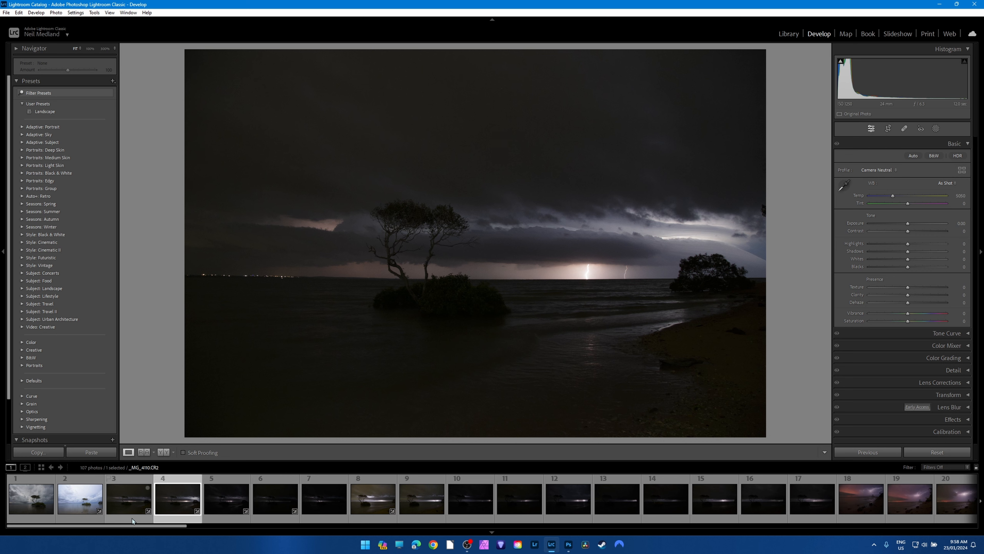
Step: On the fourth photo, set Highlights to -56 and Whites to +30, judging the effect on the lightning
click(170, 519)
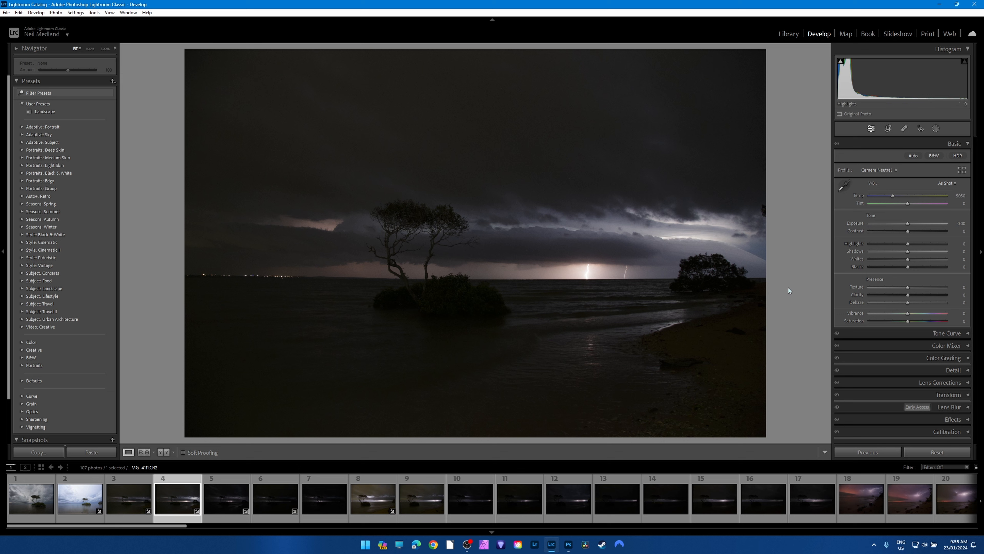
drag(909, 244, 889, 245)
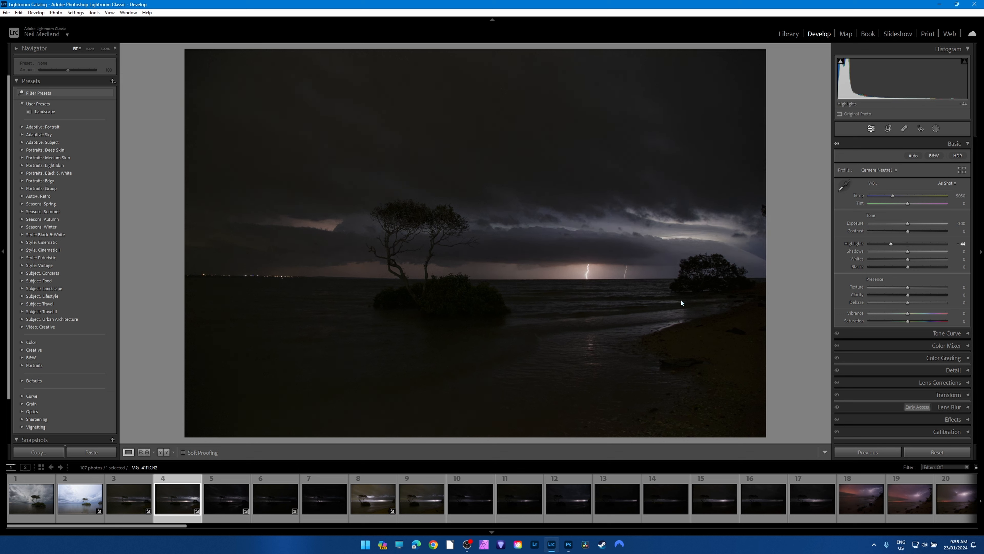
click(594, 271)
drag(891, 244, 909, 244)
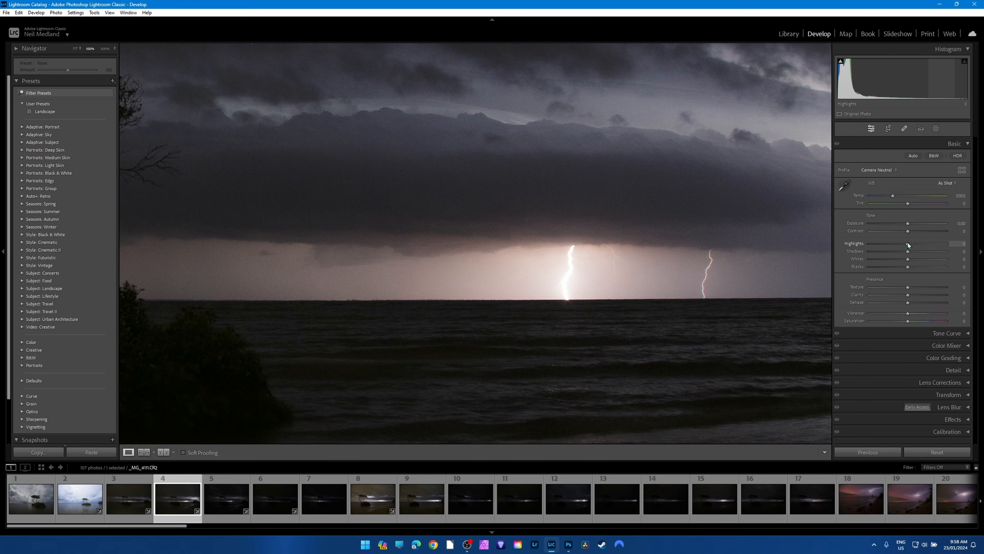
mouse_move(909, 244)
mouse_down()
mouse_move(886, 245)
mouse_move(921, 261)
mouse_up()
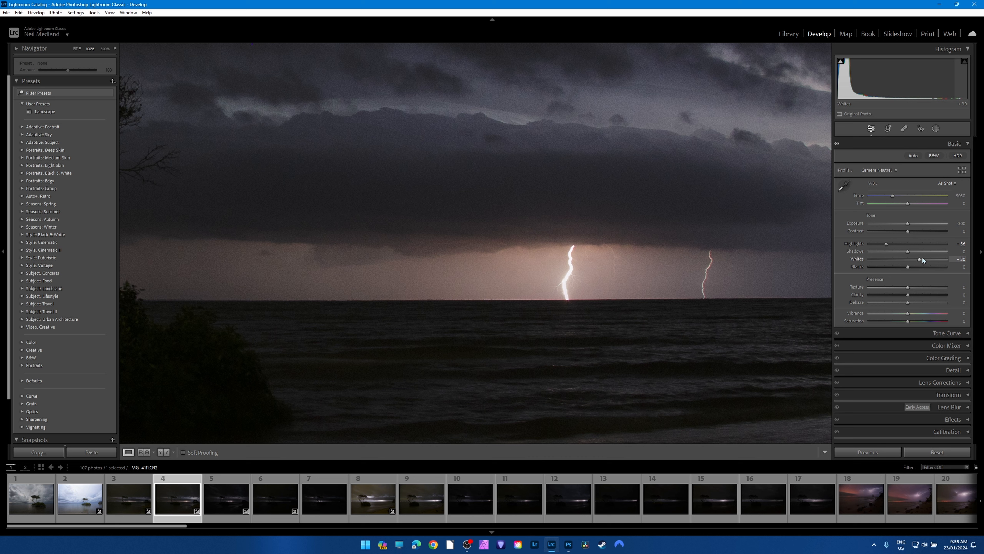
Step: Set the fourth photo's Contrast to +20 and check the lightning bolts up close
drag(907, 232, 916, 233)
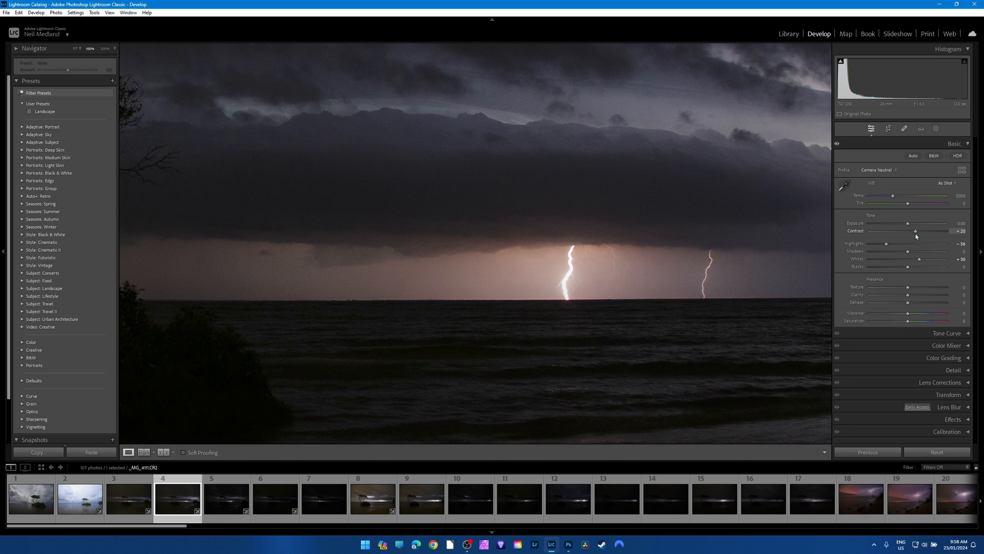
key(z)
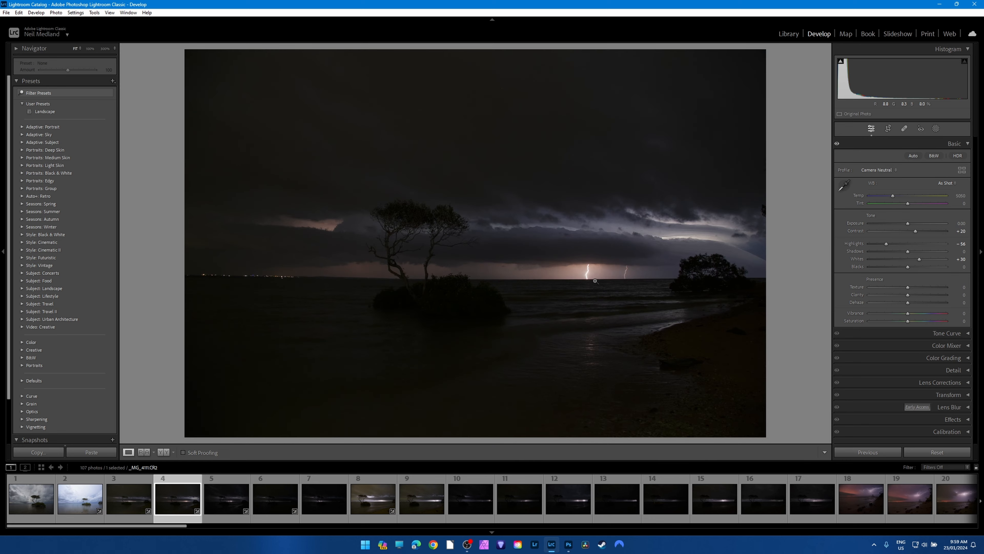
click(609, 282)
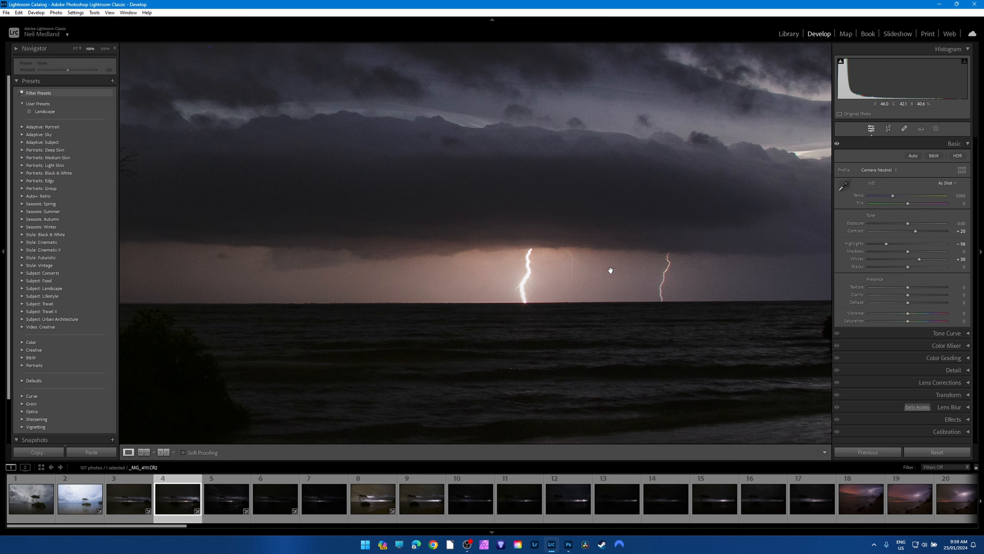
click(612, 271)
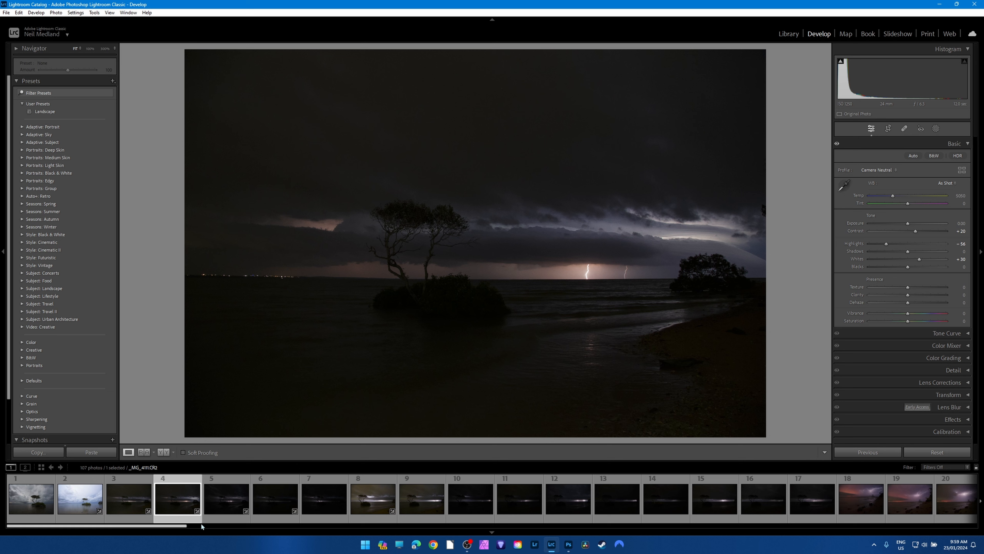
Step: Add photos 3, 5, 6 and 7 to the selection, keeping the fourth photo as the active one
ctrl+click(133, 523)
ctrl+click(218, 521)
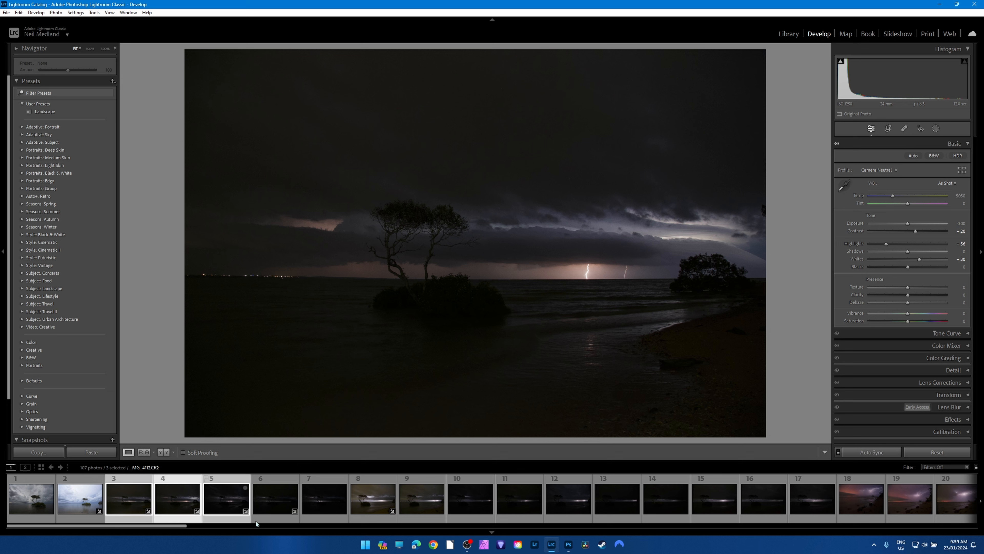
ctrl+click(281, 521)
ctrl+click(328, 520)
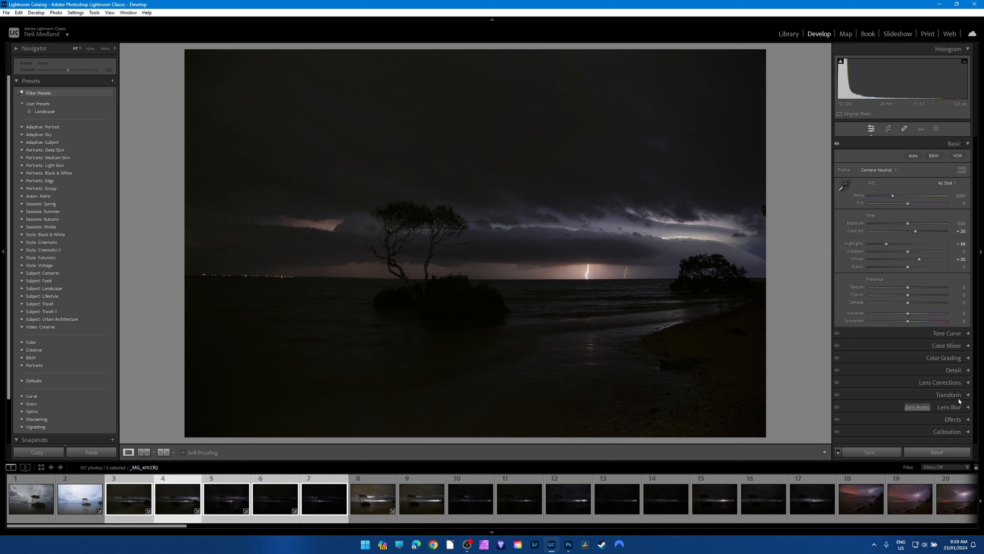
Step: Enable lens profile corrections for the active photo
click(969, 383)
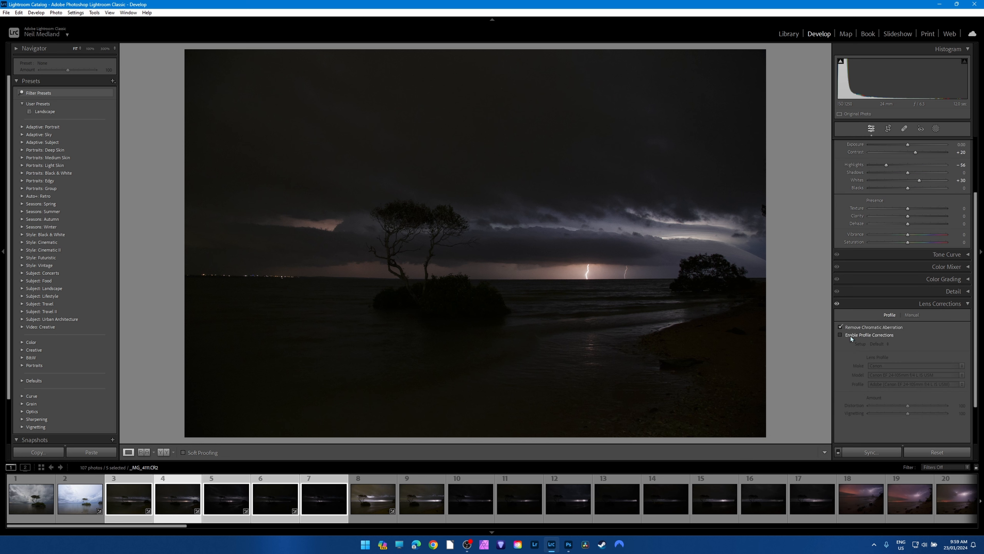
click(850, 336)
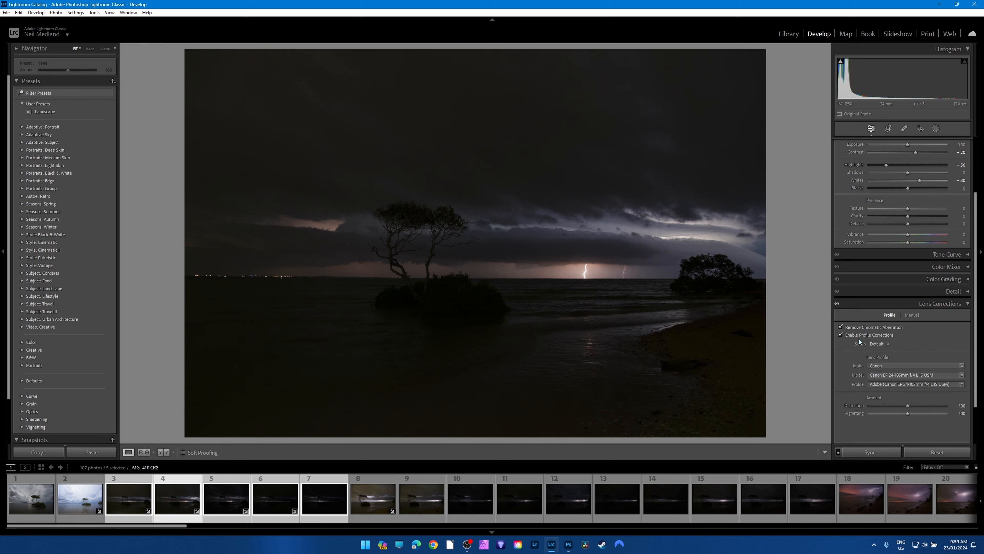
click(968, 304)
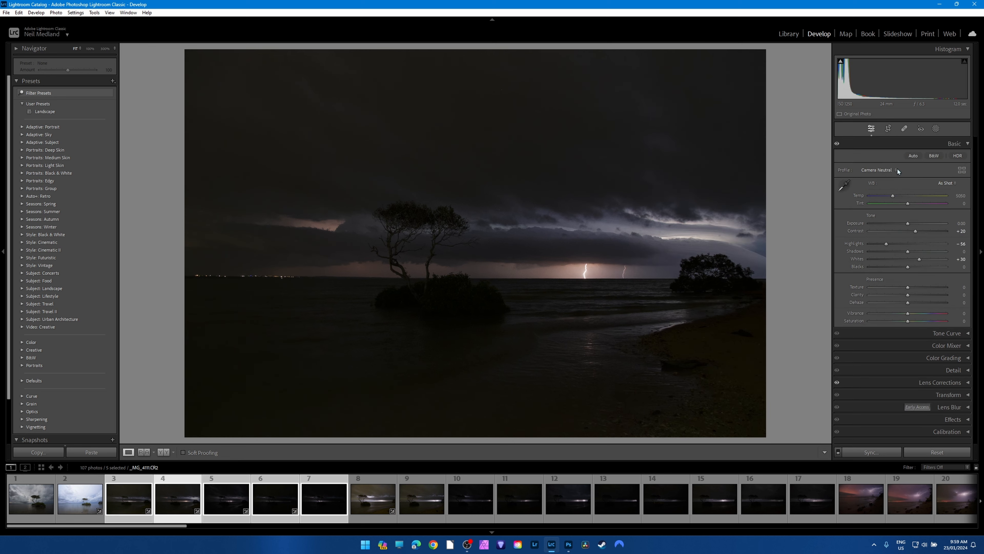
Step: Crop both sides of the photo at the original aspect ratio, tightening the frame around the trees and lightning
click(889, 129)
drag(190, 243, 229, 258)
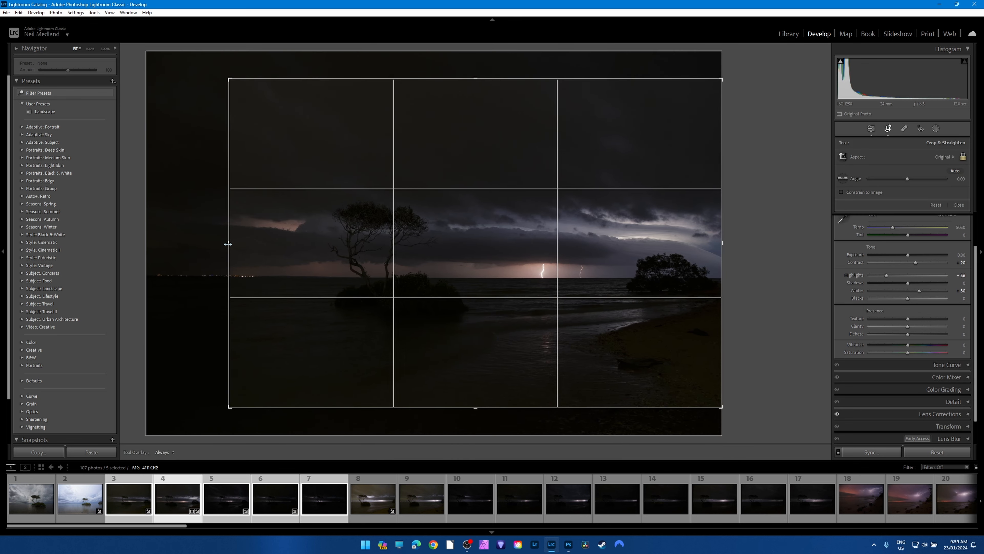
drag(228, 243, 226, 243)
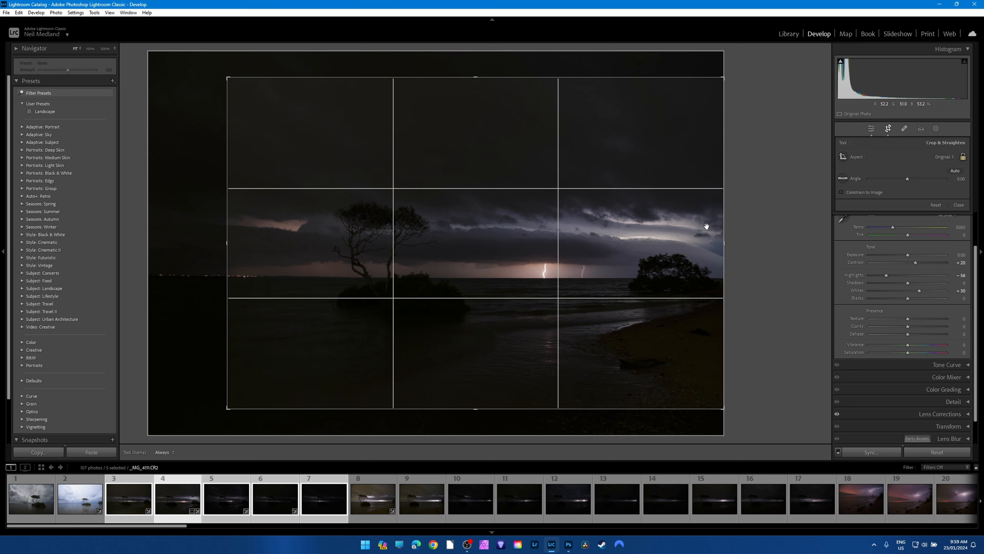
drag(723, 239, 668, 240)
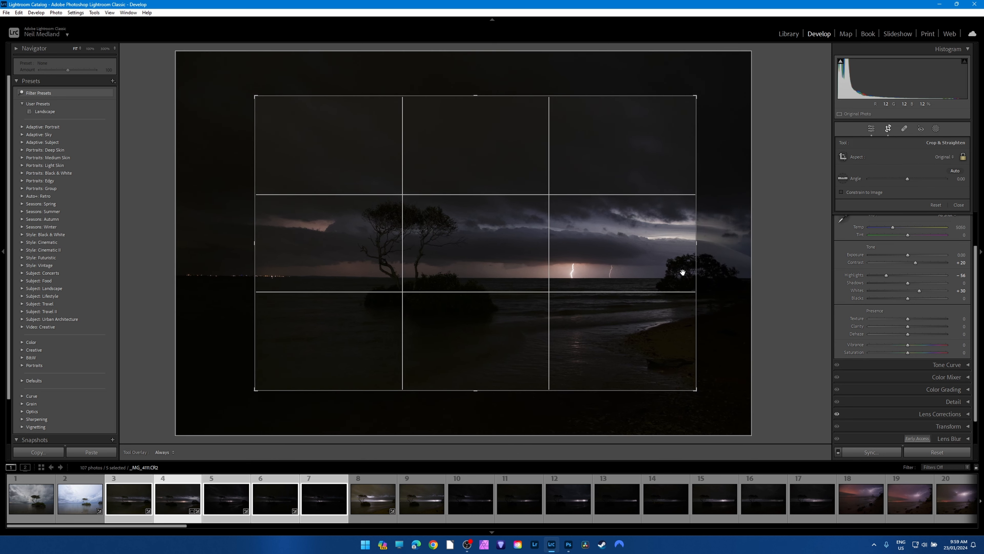
Step: Unlock the crop's aspect ratio, trim the foreground water and upper sky to a wide panoramic frame, and apply the crop
click(963, 158)
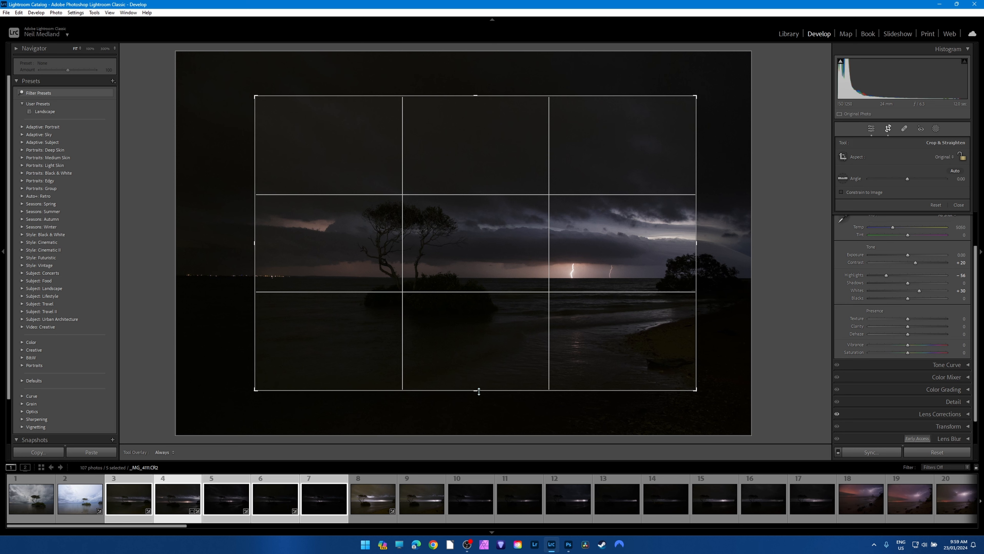
drag(475, 390, 472, 372)
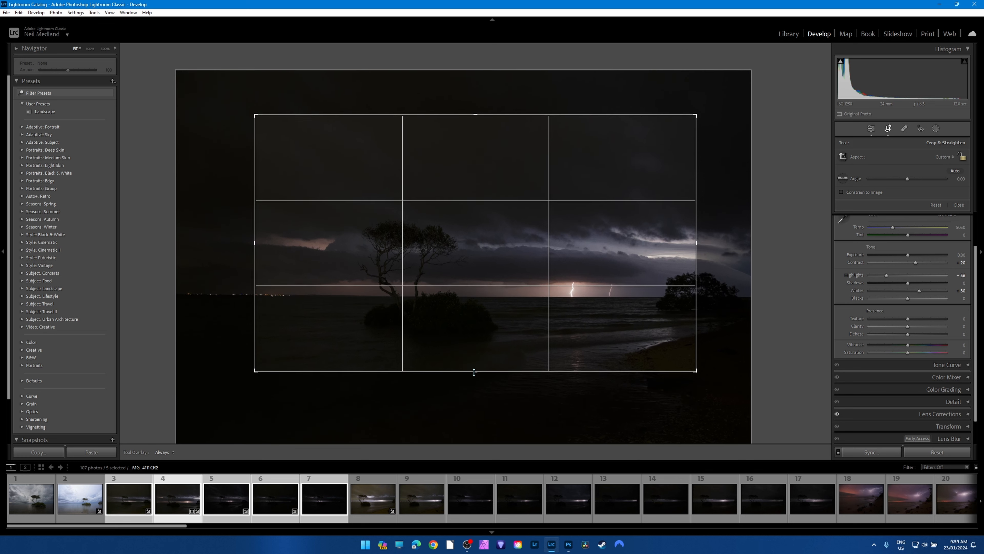
drag(482, 113, 477, 151)
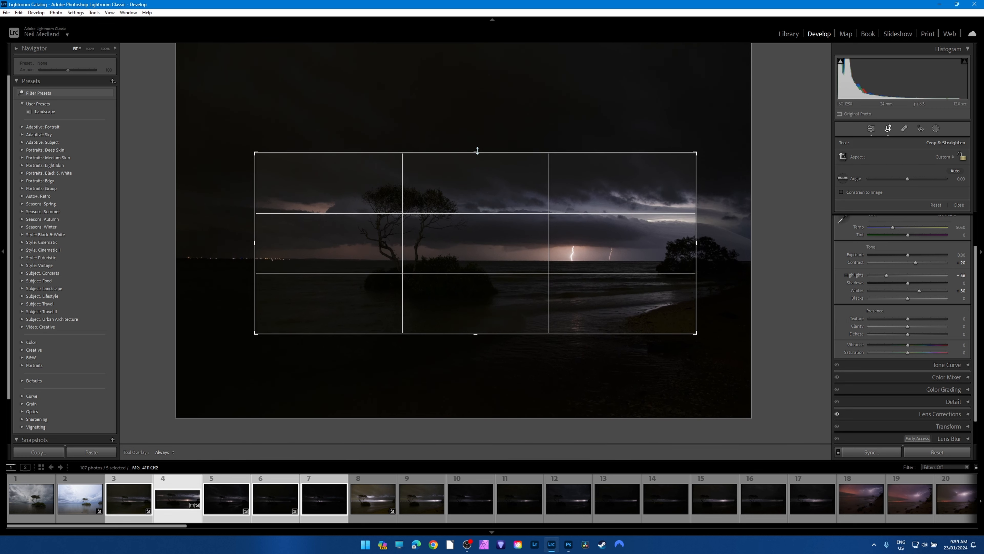
click(889, 129)
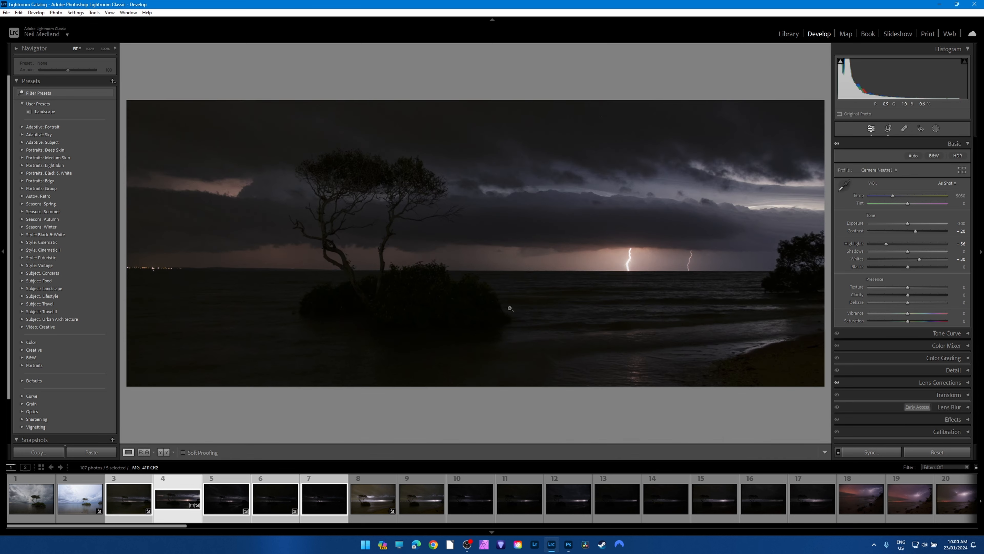
Step: Synchronize all develop settings, including the crop, across the five selected photos and check photos 3 to 7 individually
click(875, 453)
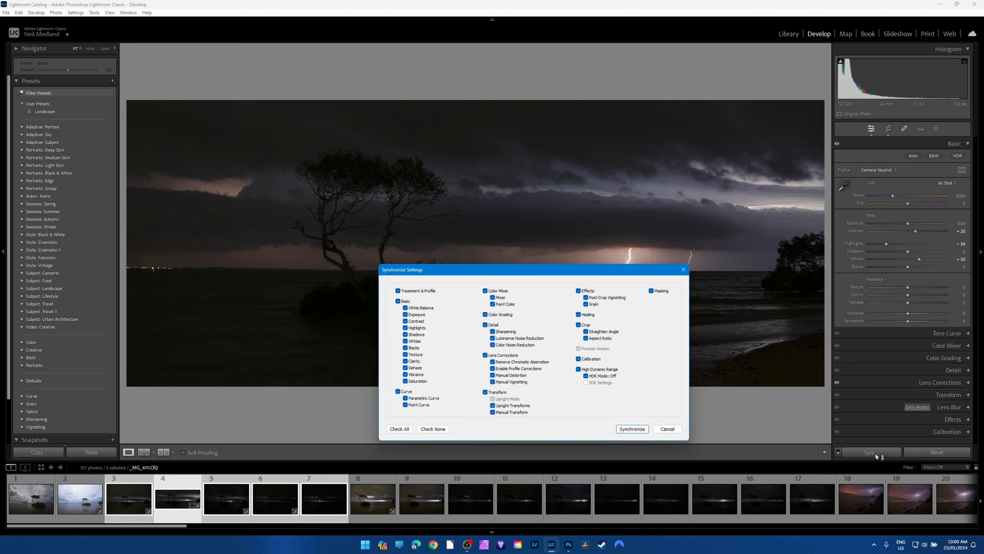
click(638, 432)
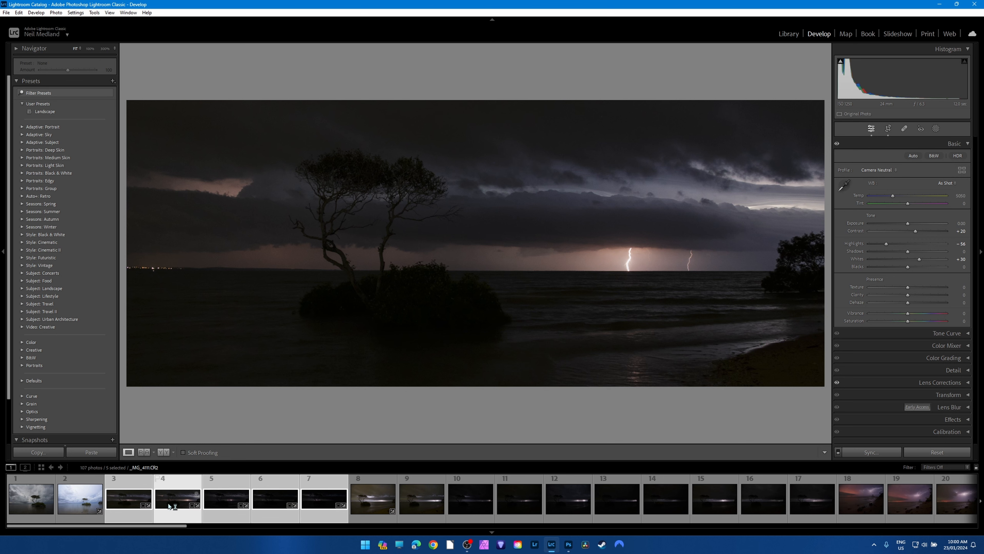
click(127, 516)
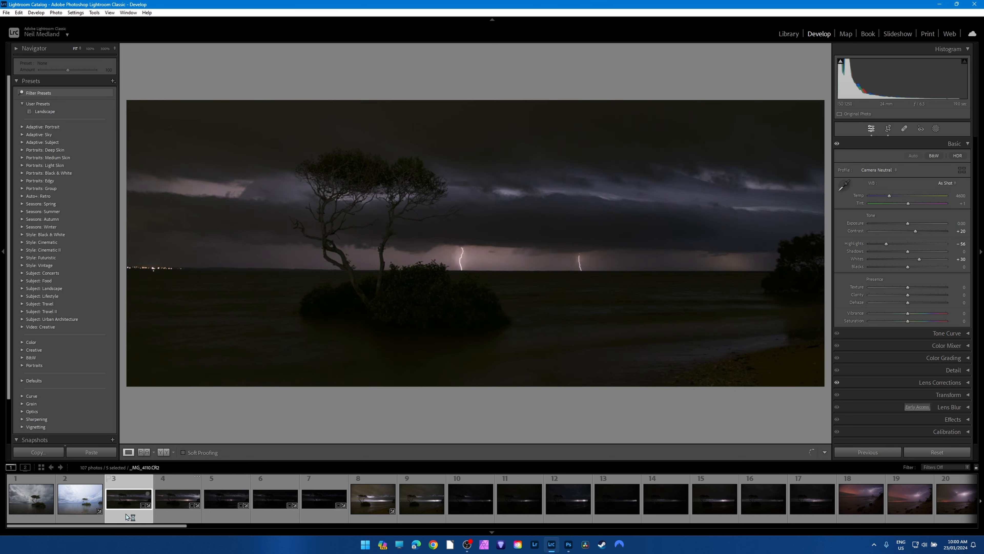
click(176, 516)
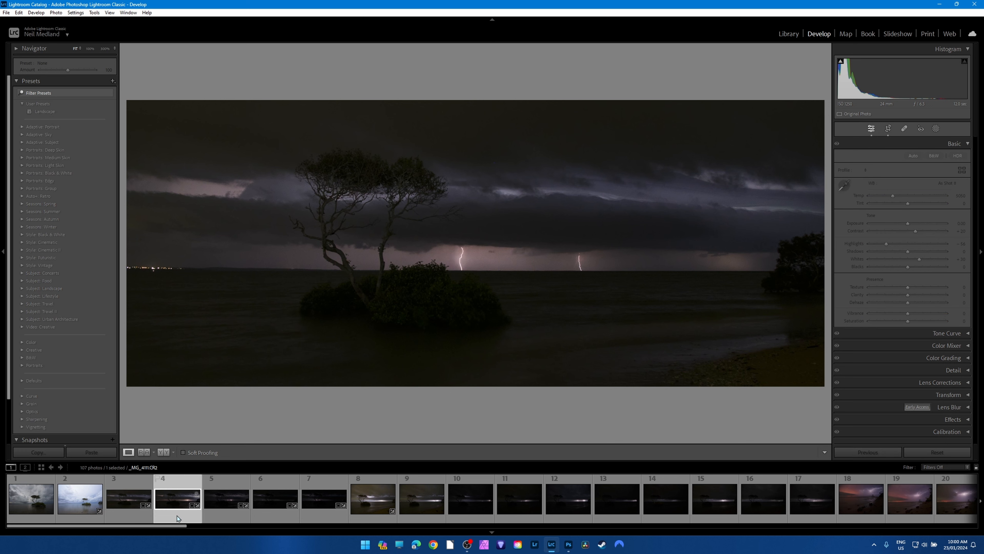
click(225, 517)
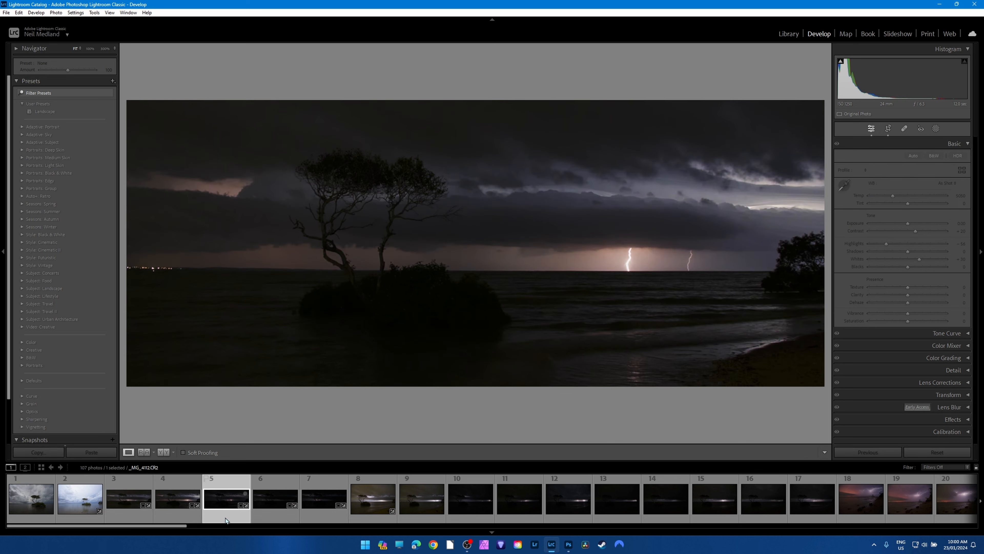
click(279, 518)
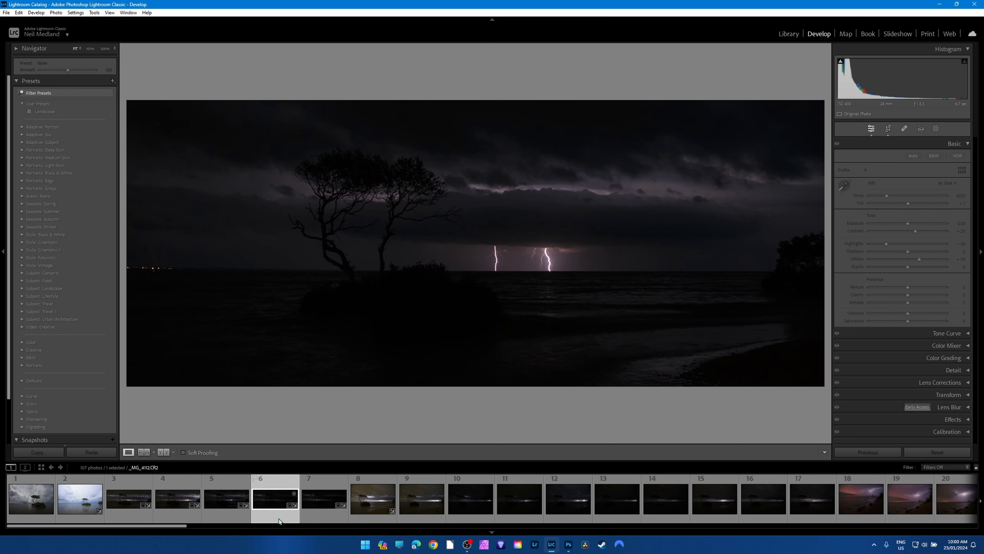
click(331, 516)
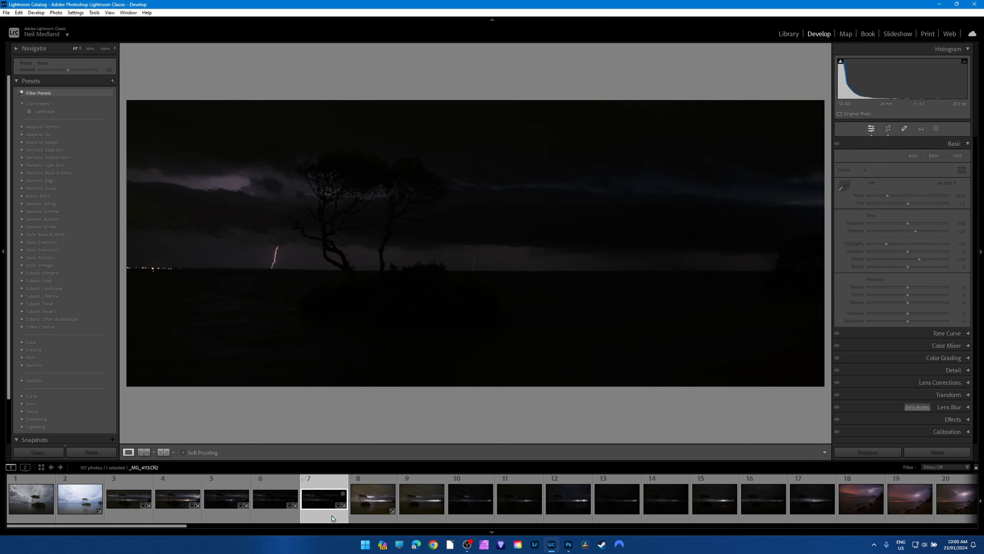
Step: Set the exposure to +1.00 on photo 6 and +0.60 on photo 7, and compare them with photos 5, 4 and 3
click(270, 517)
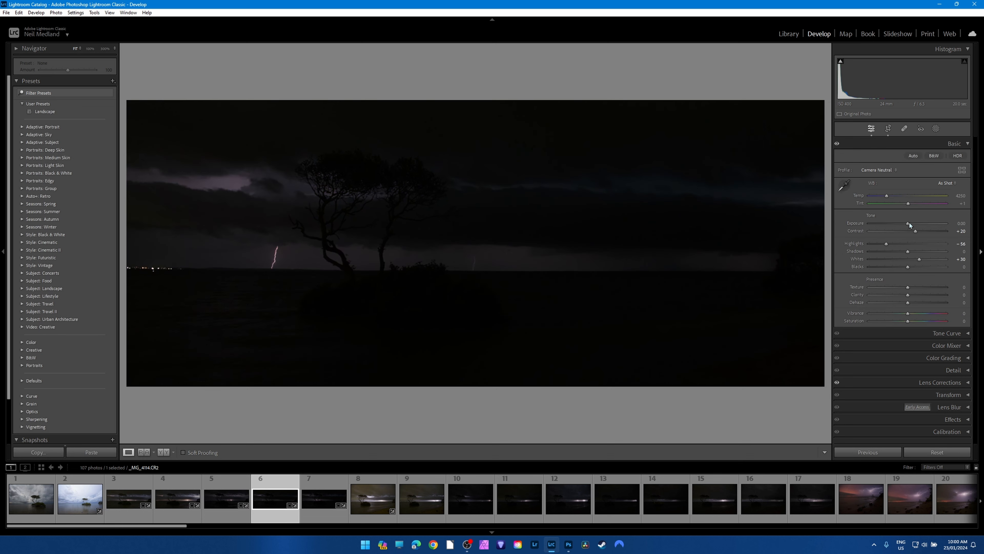
drag(909, 223, 916, 224)
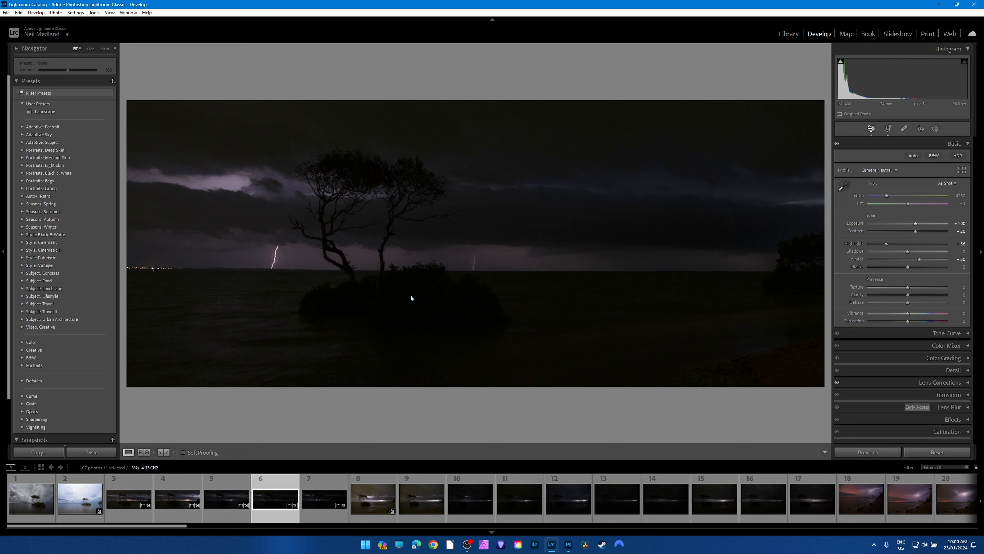
click(322, 520)
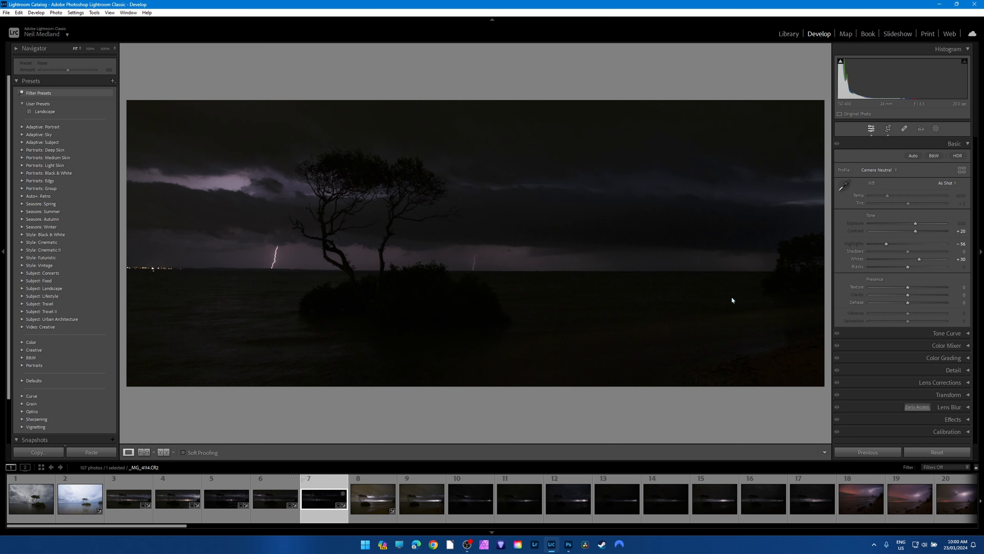
drag(908, 223, 913, 223)
click(363, 263)
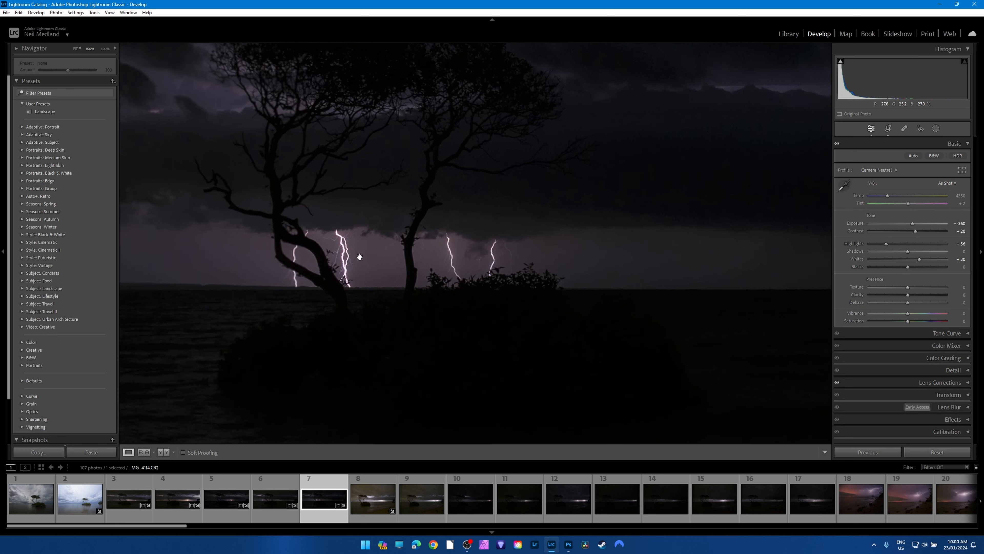
click(434, 291)
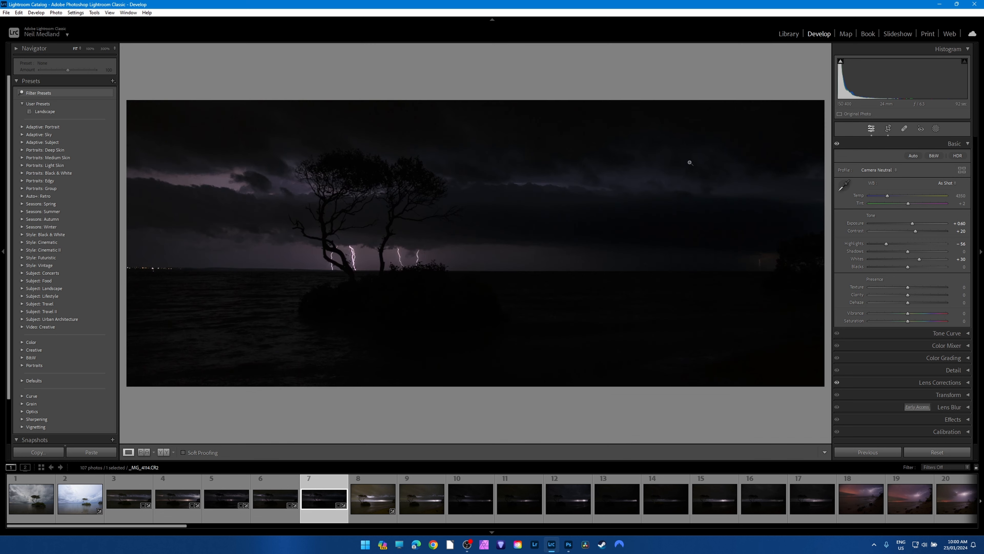
click(267, 518)
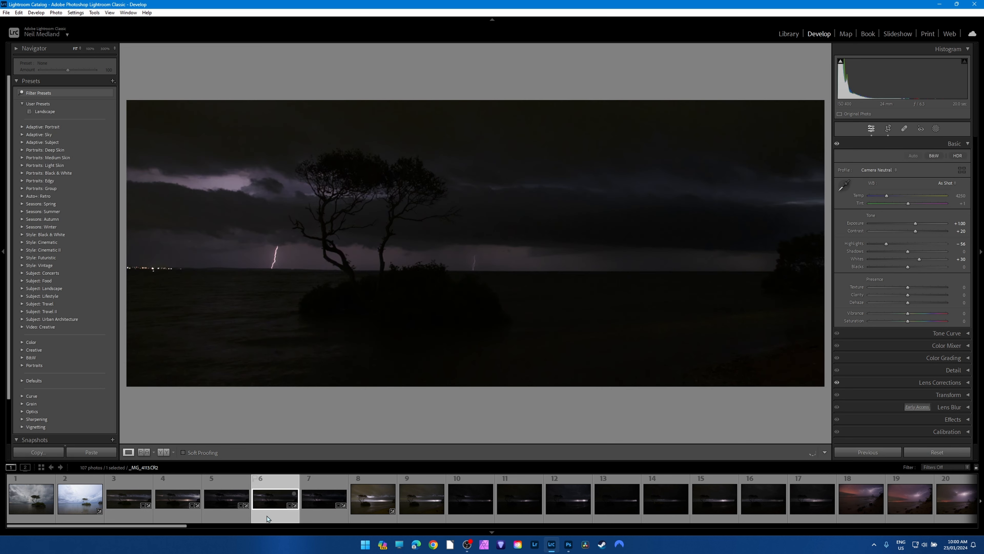
click(220, 516)
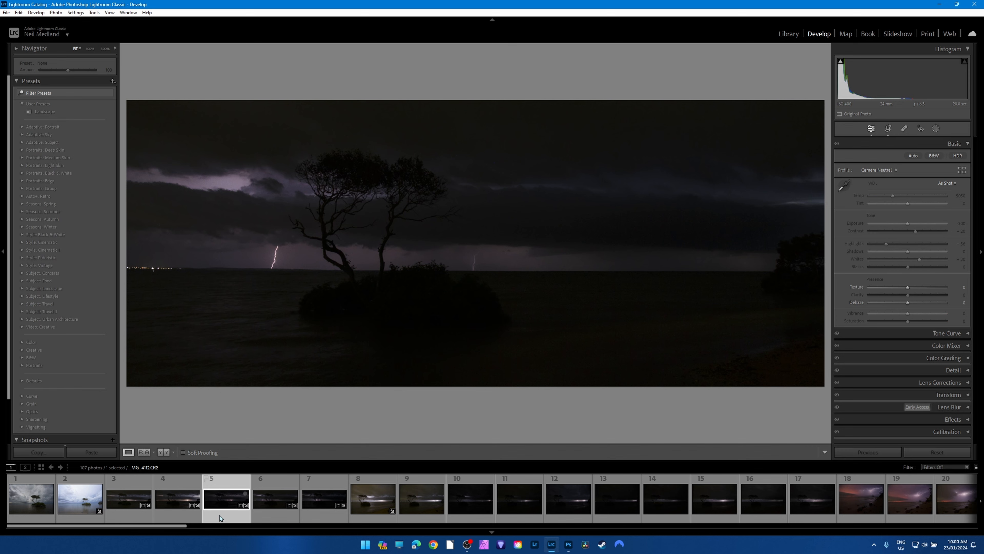
click(174, 517)
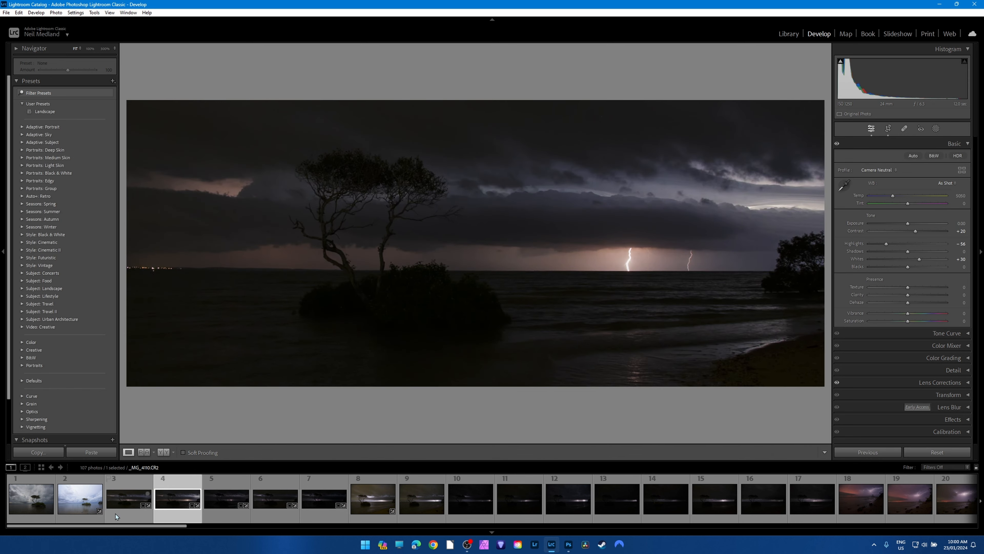
click(115, 516)
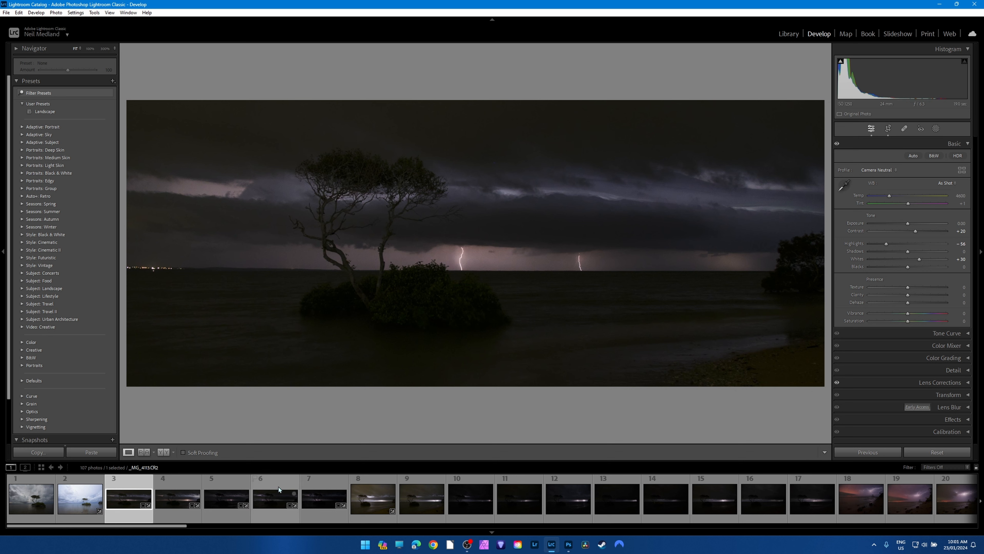
Step: Select photos 3 to 7 and open them together as layers in Photoshop
shift+click(222, 515)
ctrl+click(272, 517)
ctrl+click(329, 518)
click(121, 519)
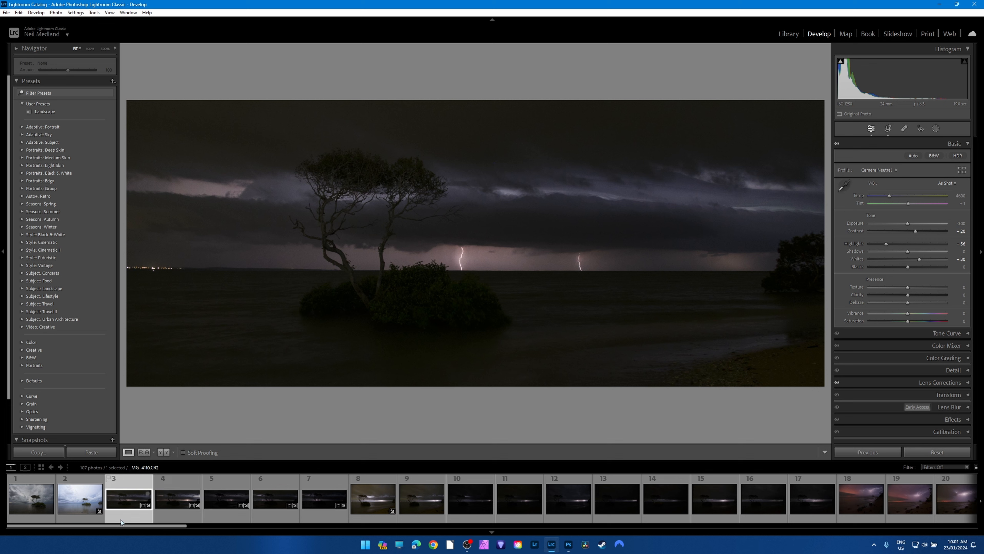
shift+click(323, 522)
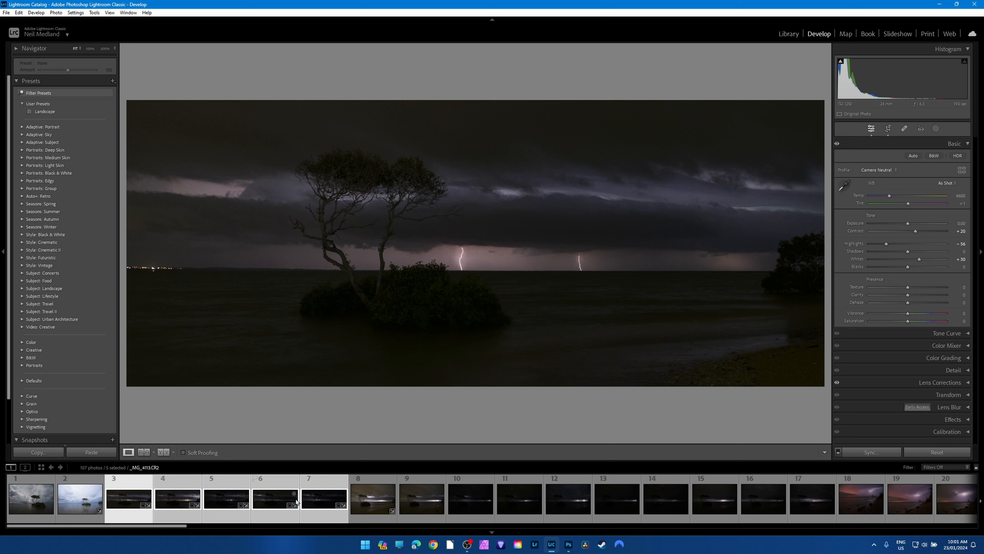
right_click(270, 486)
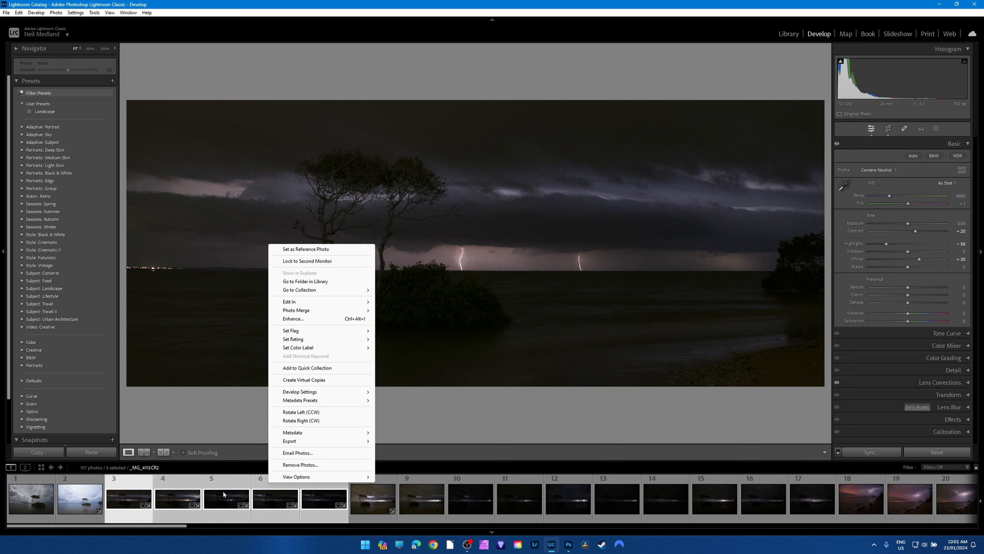
mouse_move(295, 303)
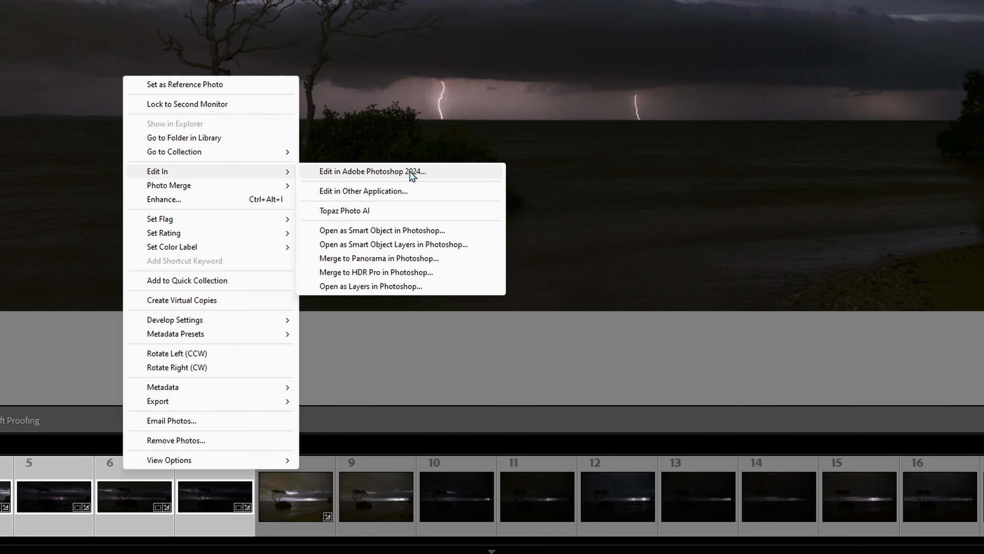
click(376, 287)
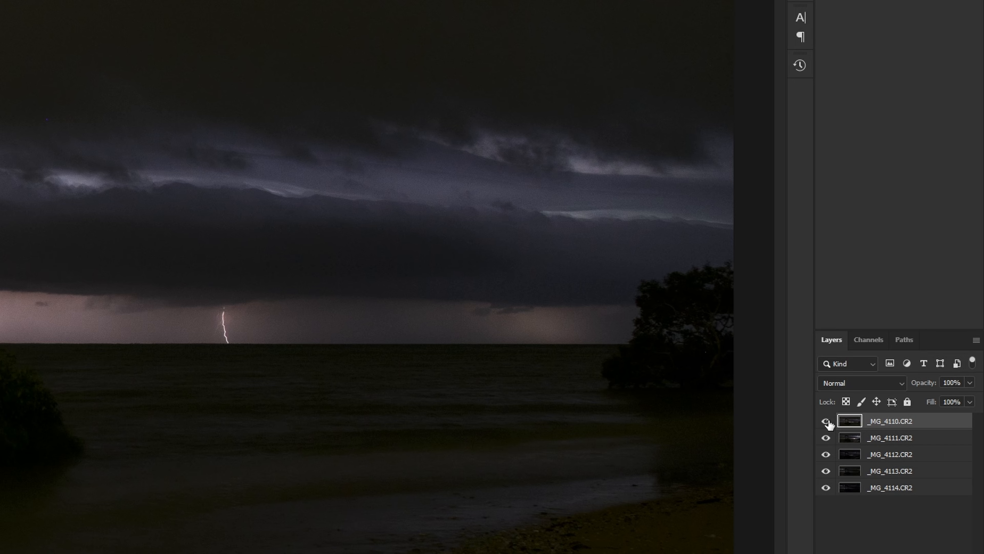
Step: Hide the four upper layers, _MG_4110.CR2 to _MG_4113.CR2, one by one to view the lightning photo beneath each
click(896, 357)
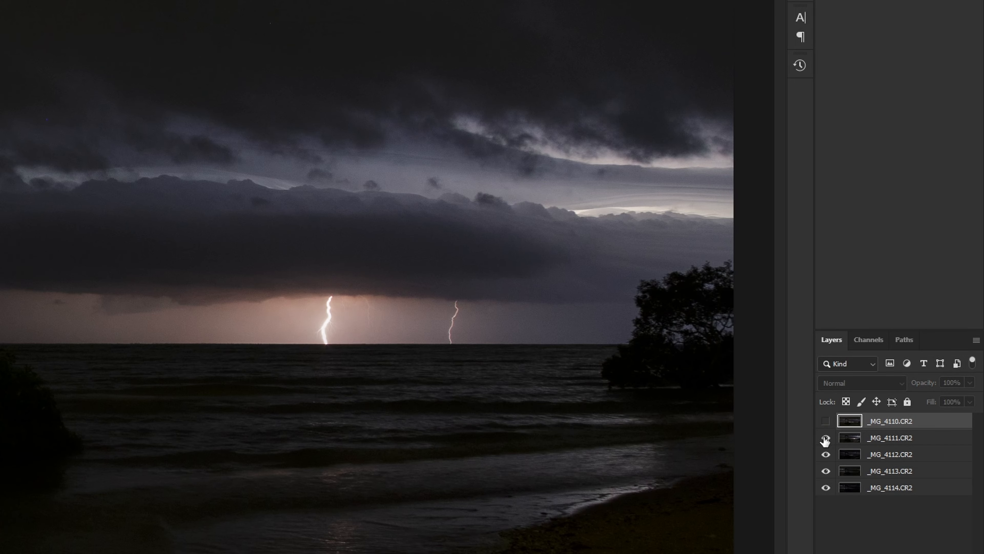
click(826, 437)
click(825, 454)
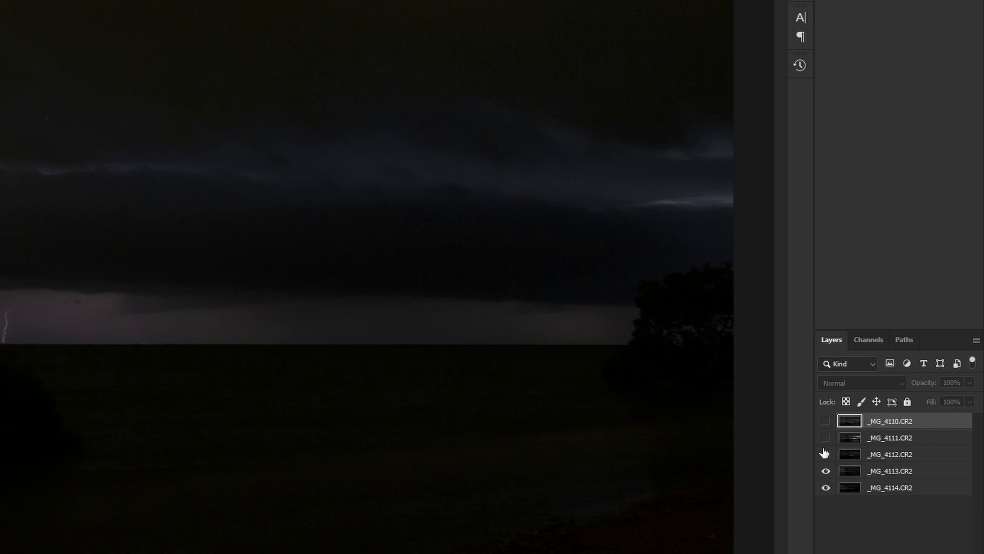
click(826, 470)
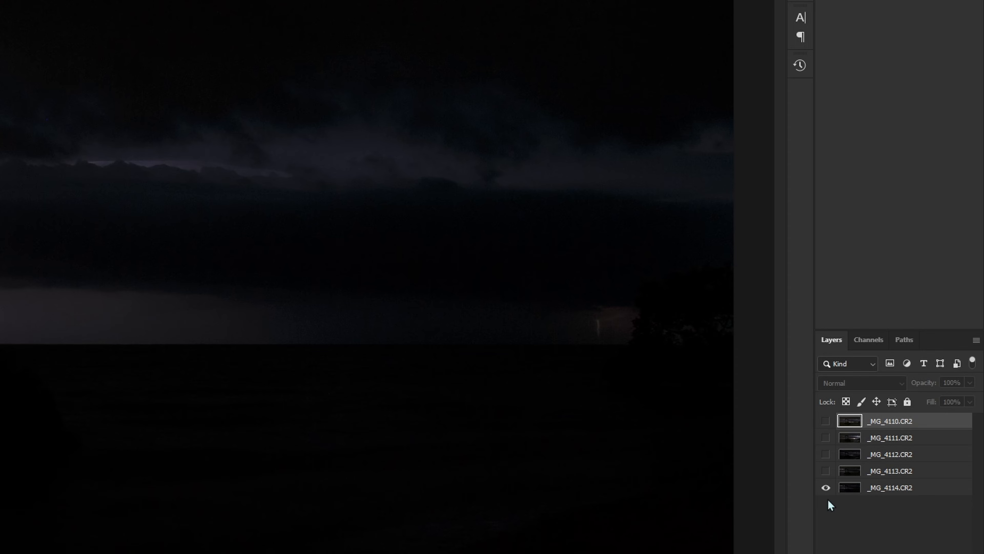
Step: Show the hidden layers again one by one from _MG_4113.CR2 up to _MG_4110.CR2, reviewing the lightning in each
click(871, 477)
click(826, 471)
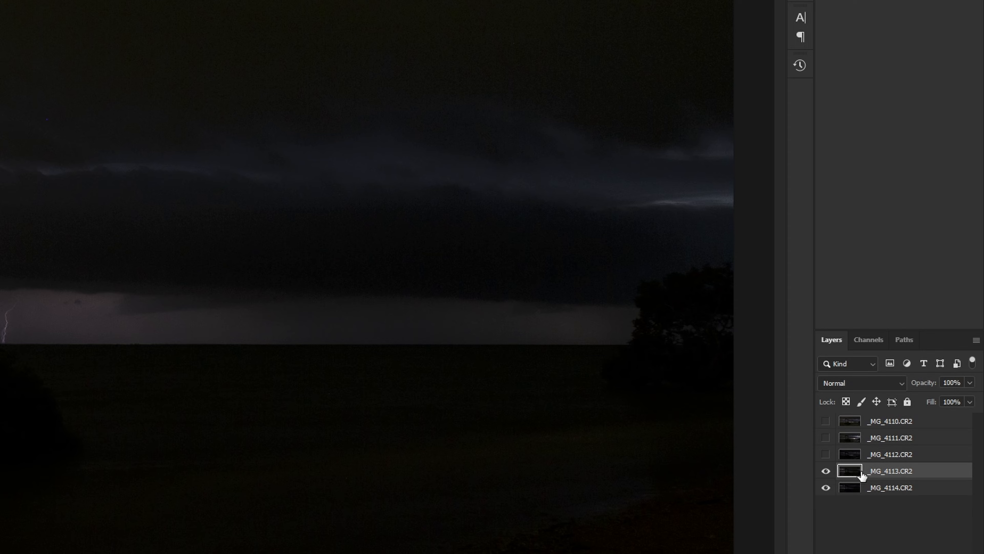
click(826, 455)
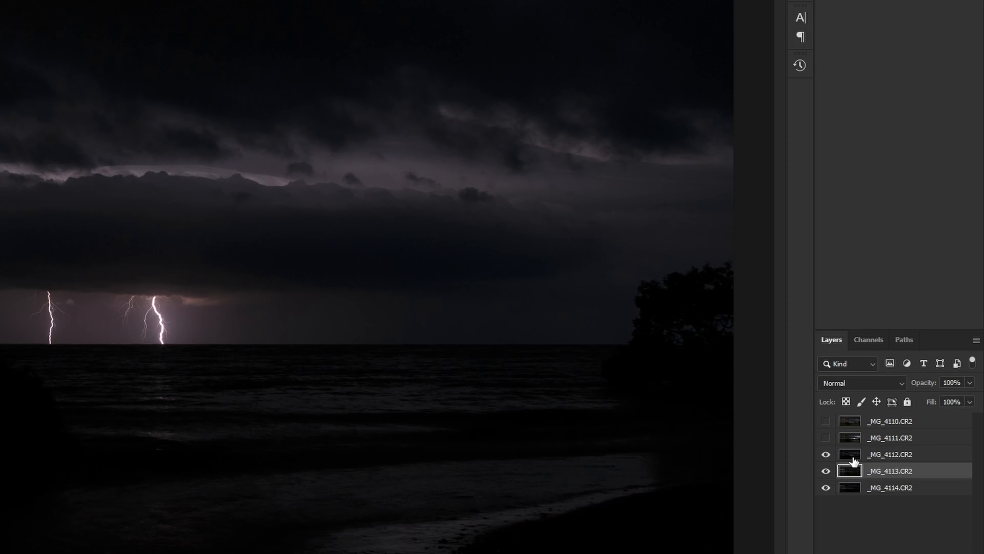
click(849, 458)
click(826, 438)
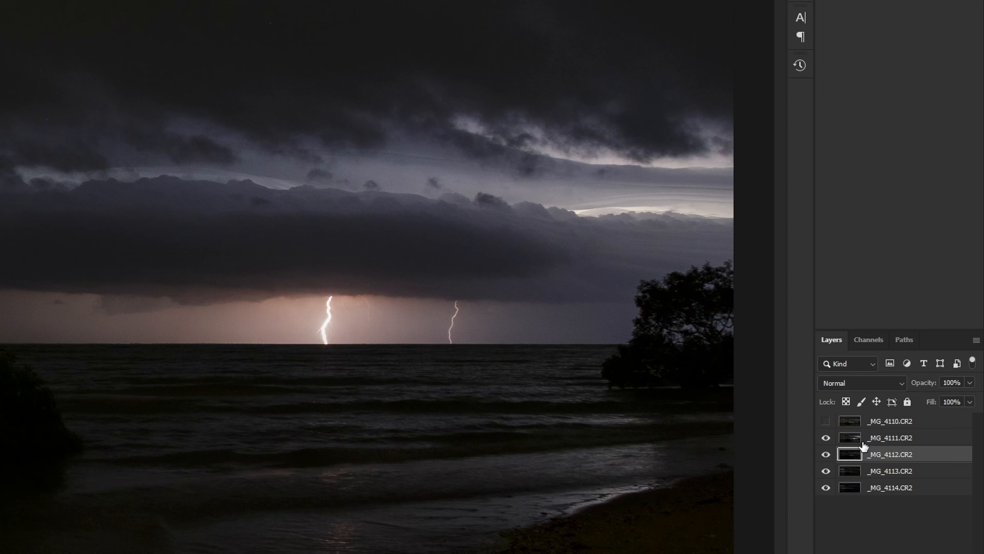
click(861, 442)
click(826, 422)
click(873, 425)
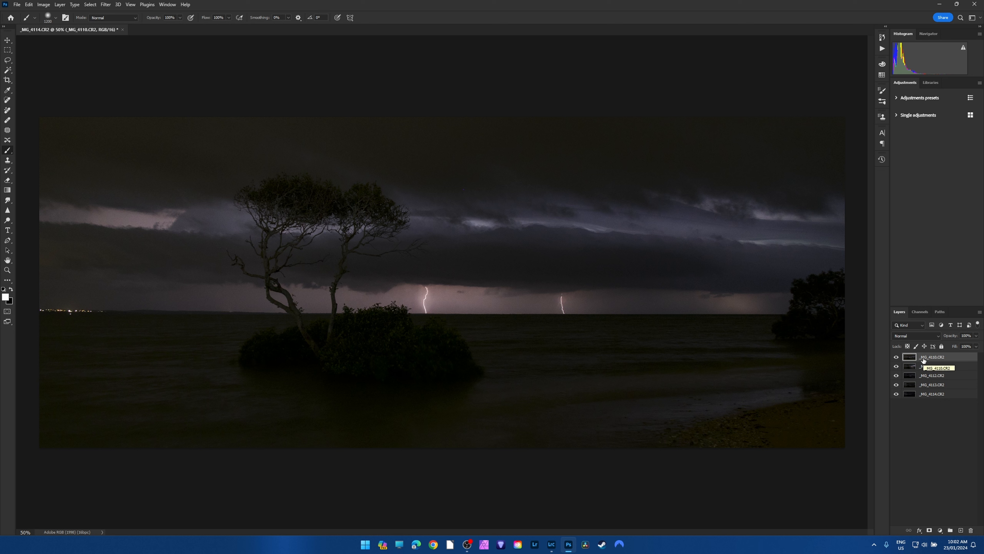
Step: Toggle the visibility of the top layer, _MG_4110.CR2, several times to compare it with _MG_4111.CR2, leaving it shown
click(896, 357)
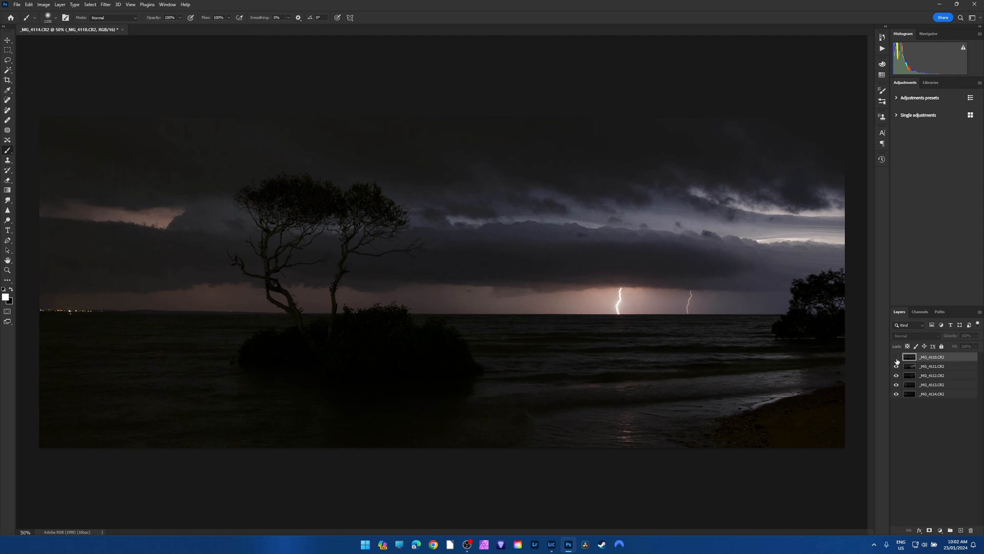
click(897, 358)
click(896, 358)
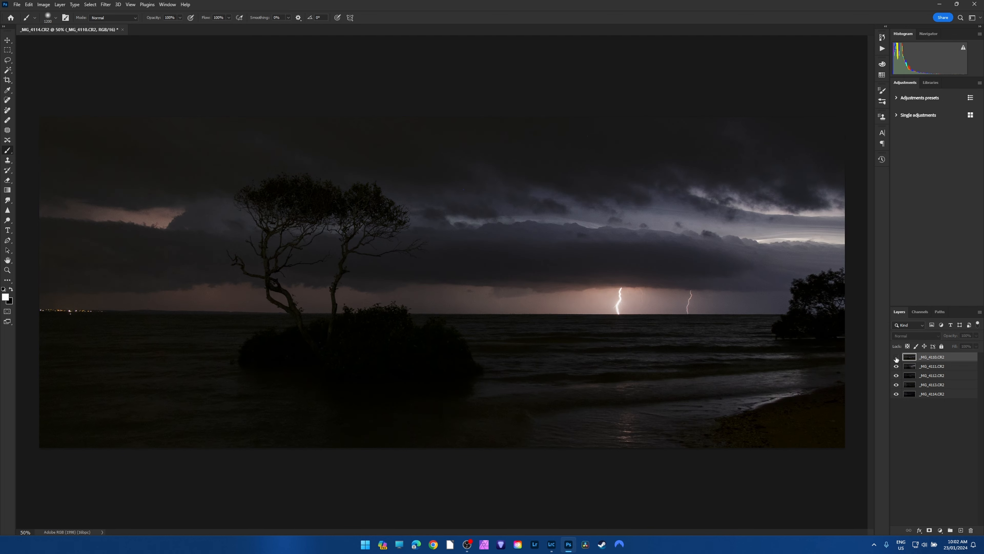
click(923, 370)
click(896, 358)
click(897, 357)
click(897, 357)
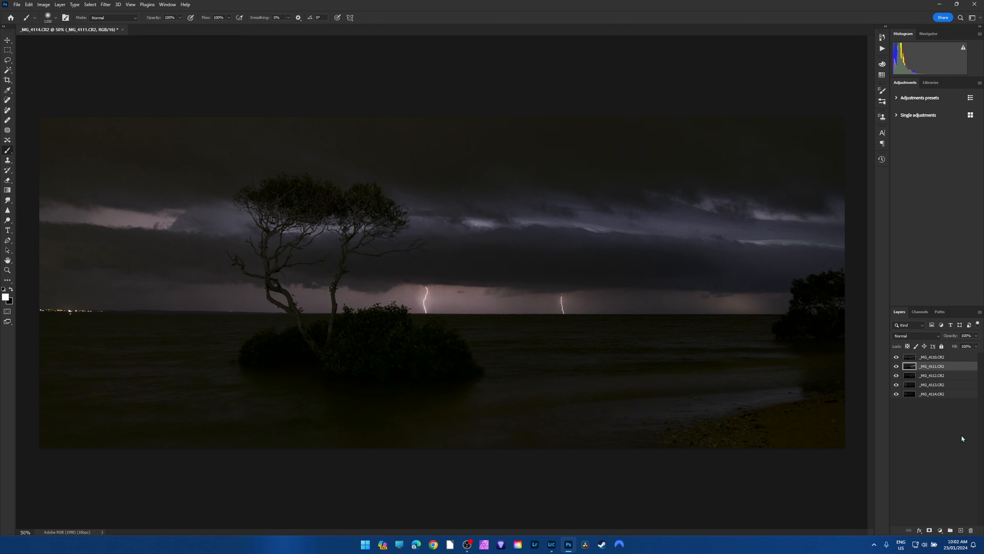
Step: Set the blend mode of the top layer, _MG_4110.CR2, to Lighten
click(962, 357)
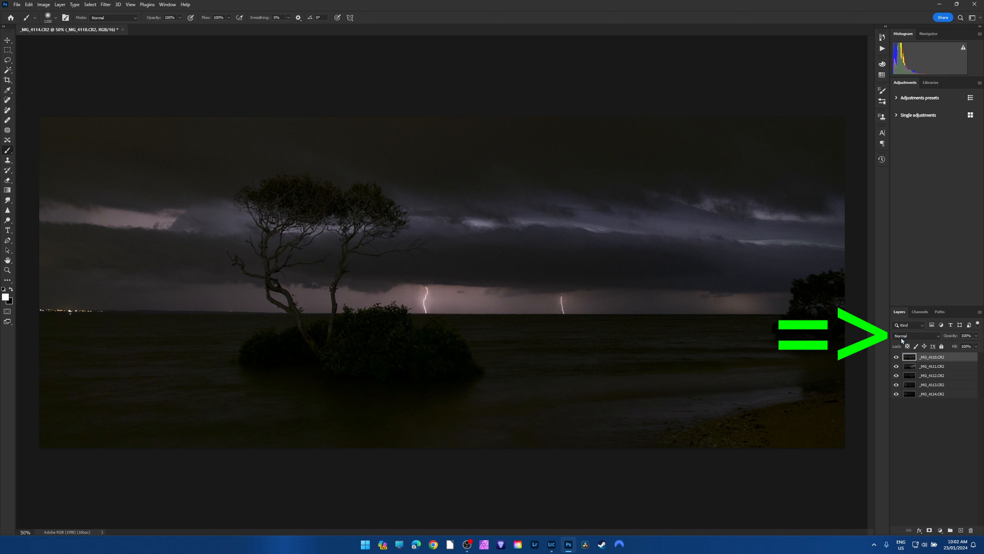
click(939, 336)
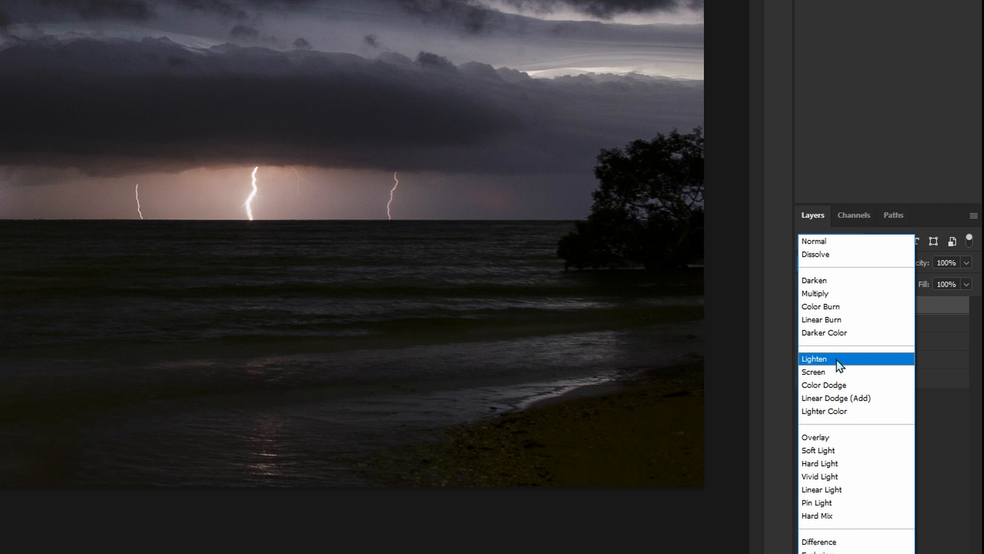
click(837, 362)
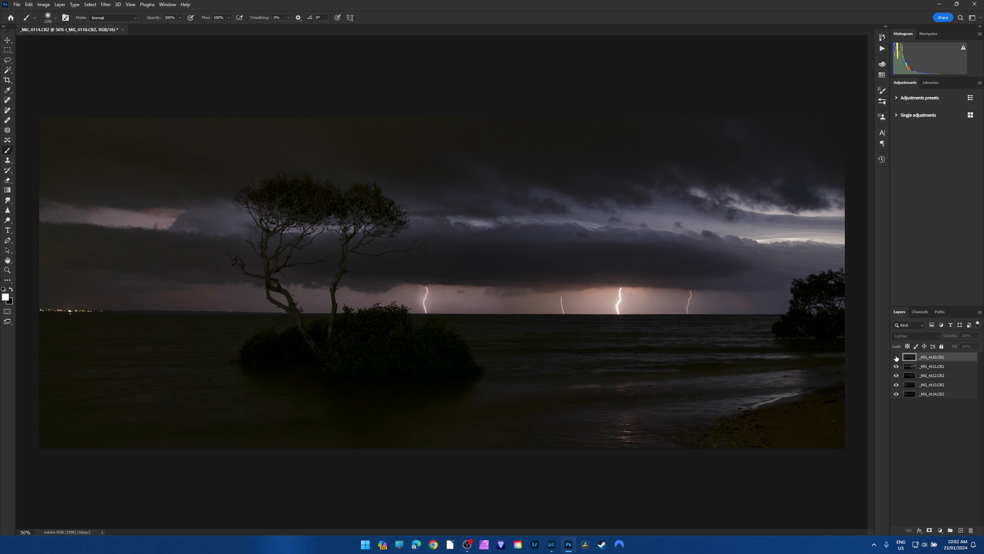
Step: Toggle the visibility of the _MG_4110.CR2 layer repeatedly to compare the image with and without its lightning
click(897, 358)
click(897, 357)
click(896, 357)
click(897, 358)
click(897, 358)
click(896, 357)
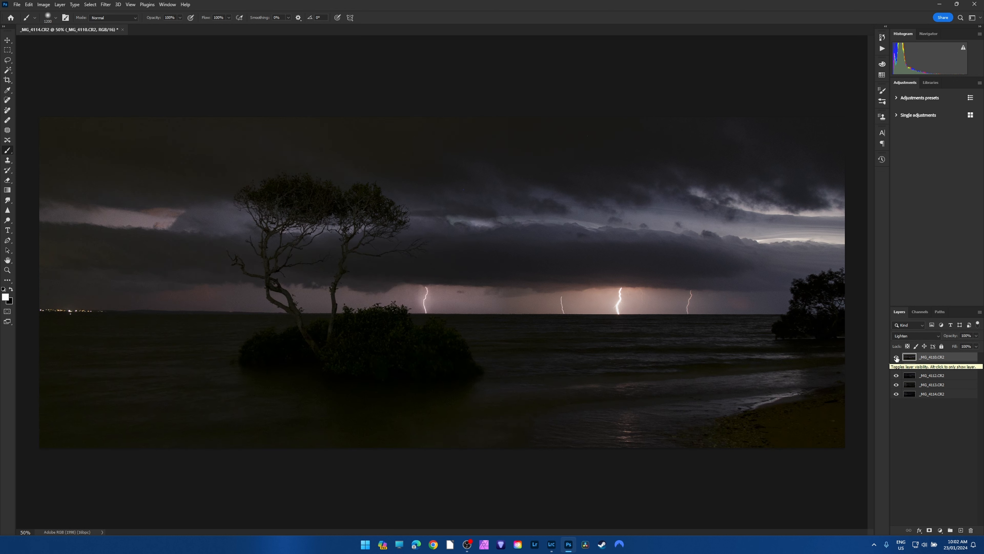
click(897, 357)
click(896, 358)
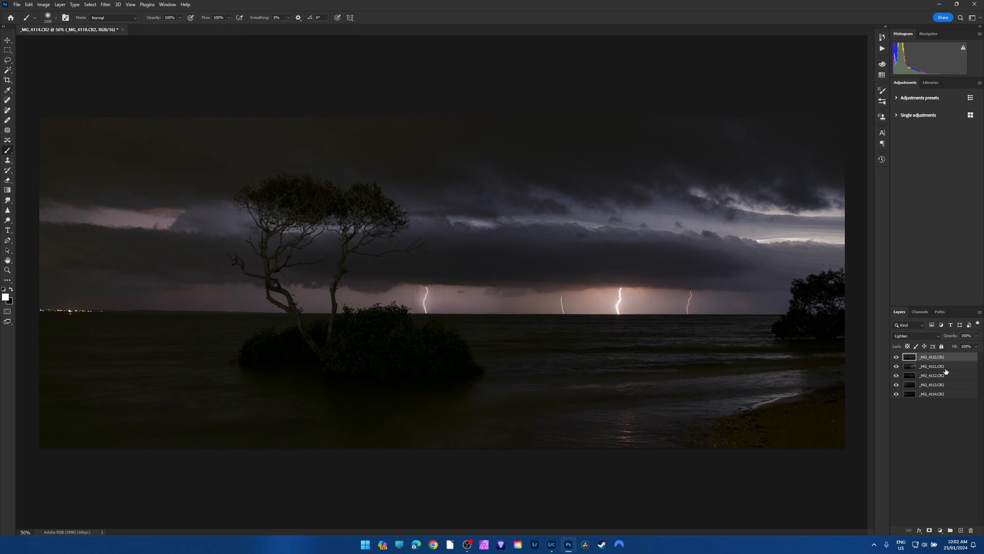
Step: Set the blend mode of the _MG_4111.CR2 and _MG_4112.CR2 layers to Lighten
click(947, 368)
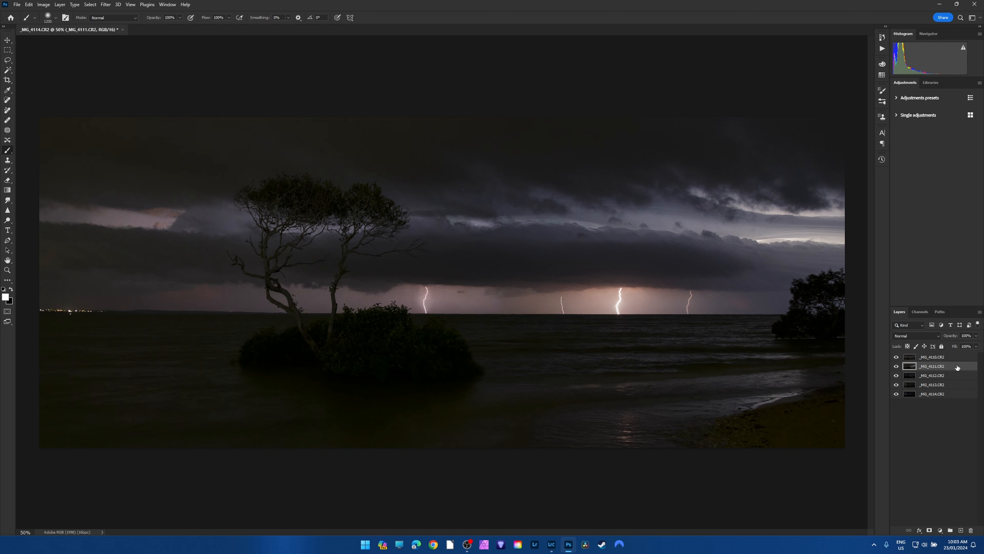
click(939, 336)
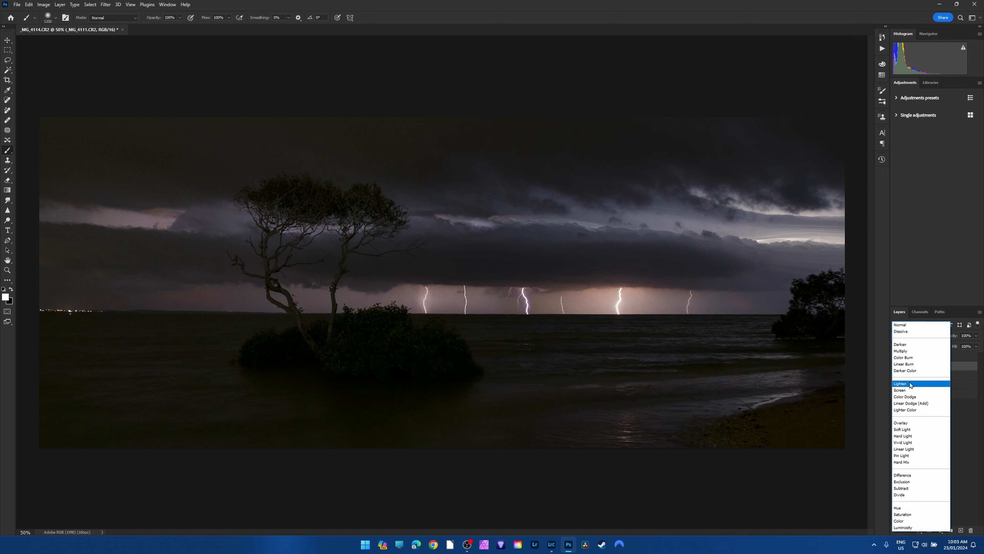
click(910, 385)
click(948, 376)
click(938, 335)
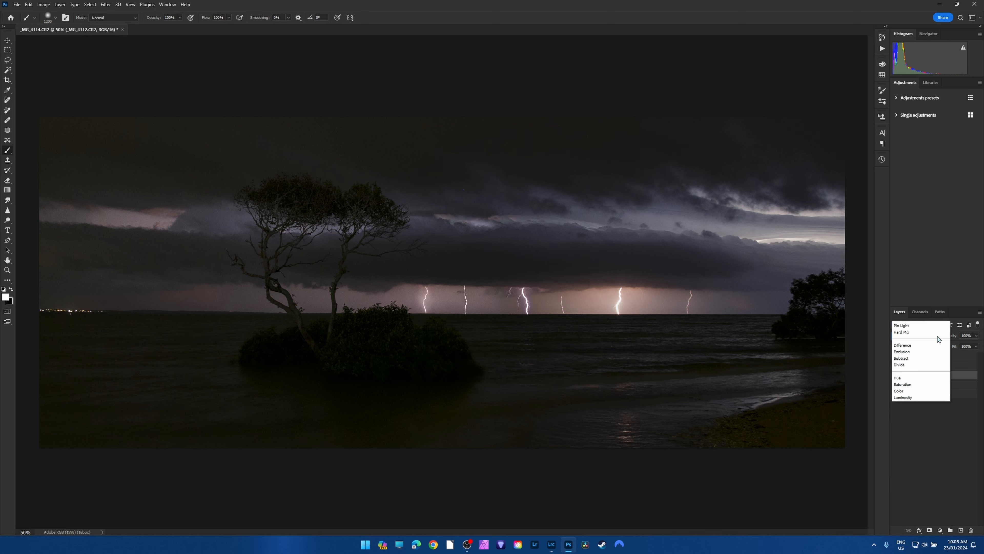
click(914, 385)
Step: Set the blend mode of the _MG_4113.CR2 layer to Lighten and select the bottom layer, _MG_4114.CR2
click(953, 384)
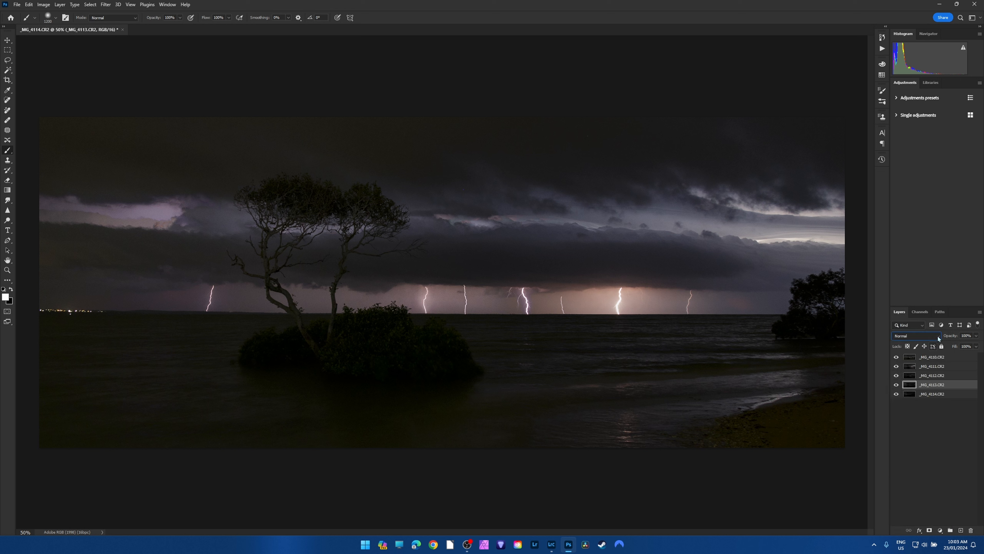
click(938, 336)
click(917, 384)
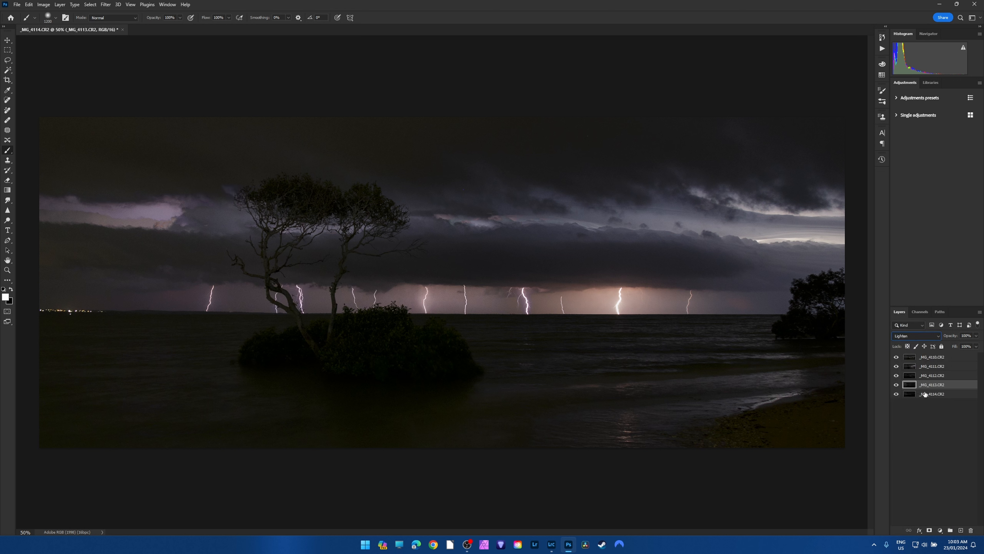
click(955, 394)
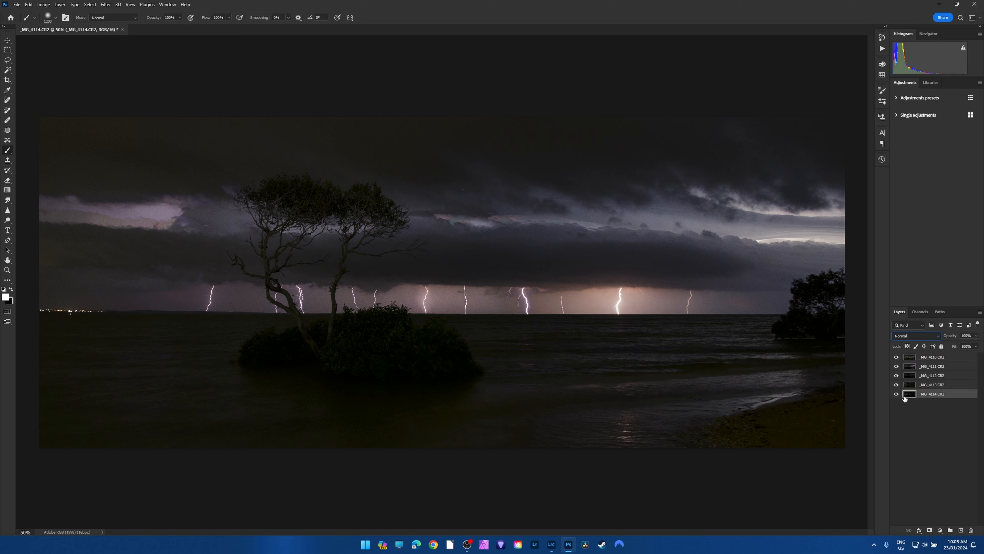
Step: Toggle the visibility of the bottom layer, _MG_4114.CR2, and the top layer, _MG_4110.CR2, to compare their lightning contributions
click(896, 394)
click(897, 394)
click(896, 394)
click(897, 394)
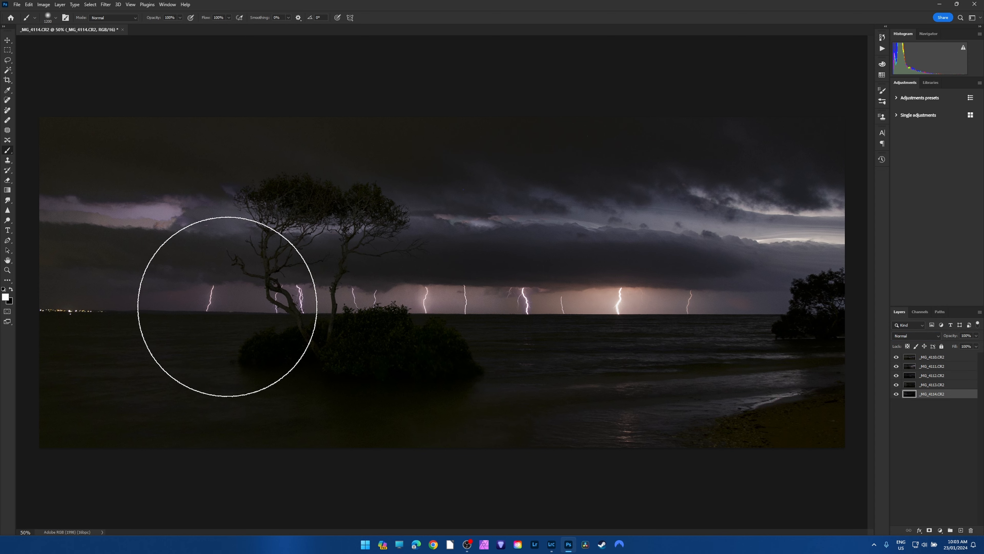
click(896, 357)
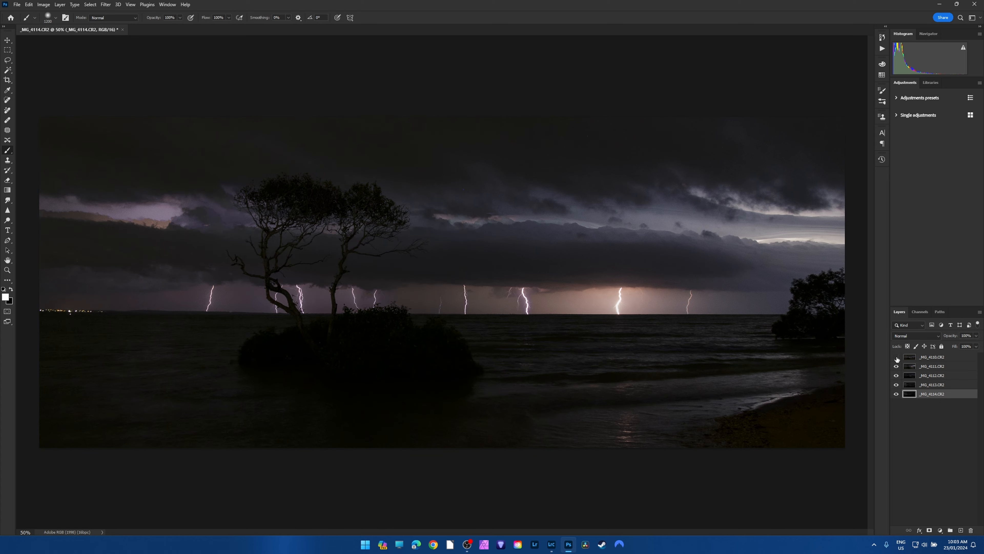
click(896, 358)
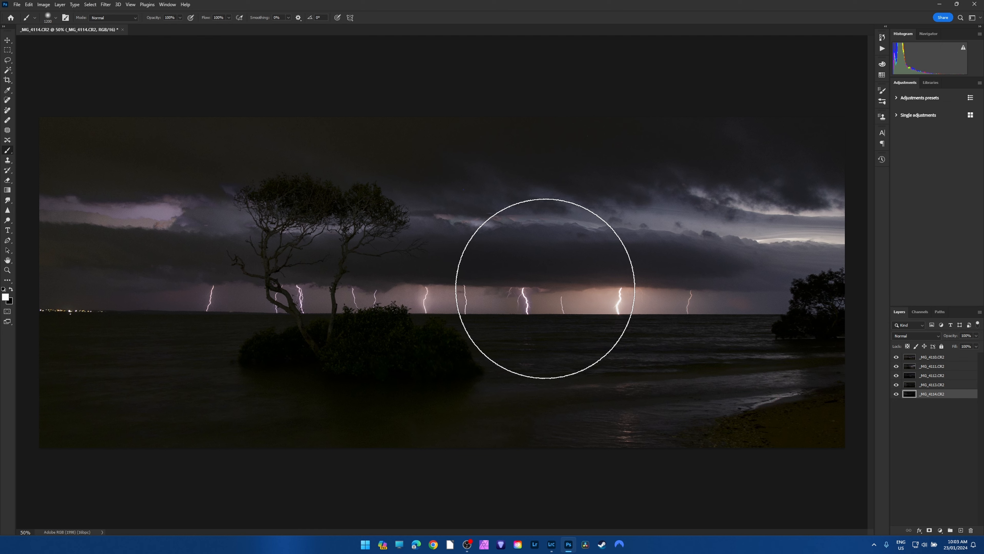
Step: Flatten the blended lightning layers into a single image, and switch to Lightroom Classic with photo _MG_4111.CR2 selected
click(61, 6)
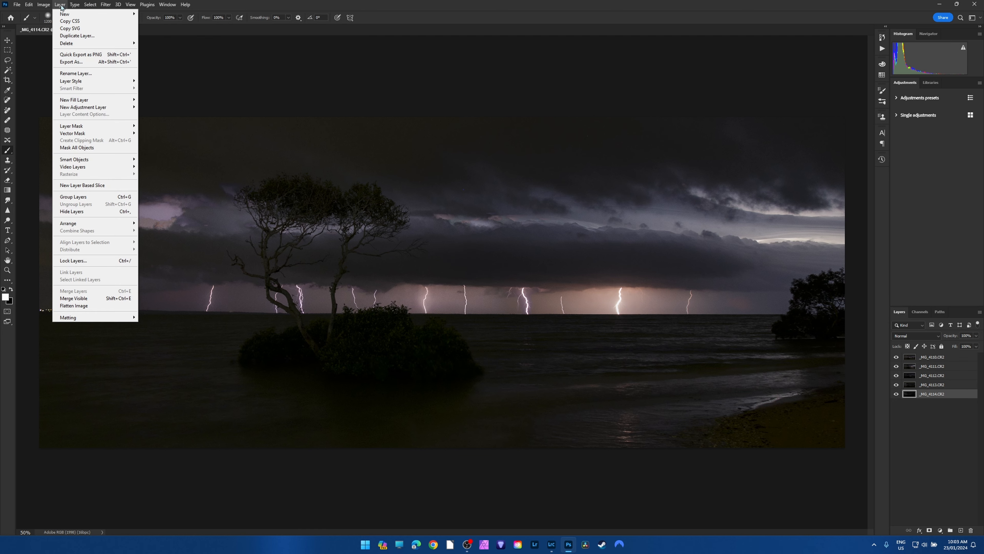
click(87, 306)
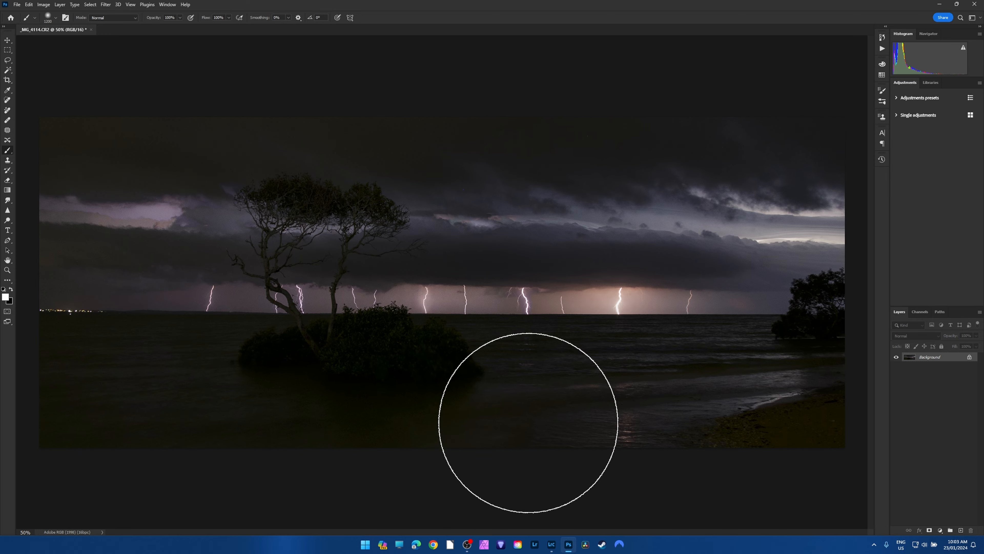
click(552, 544)
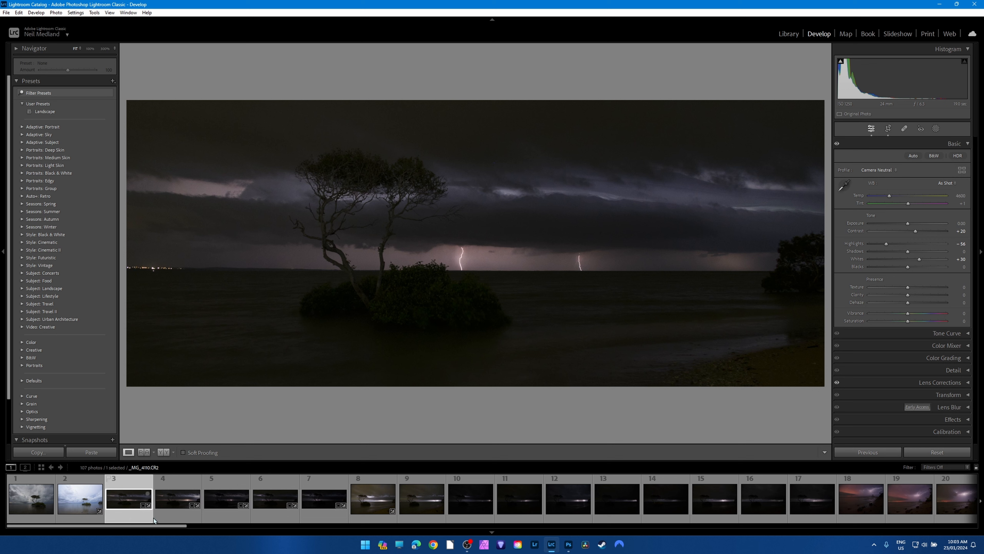
click(166, 519)
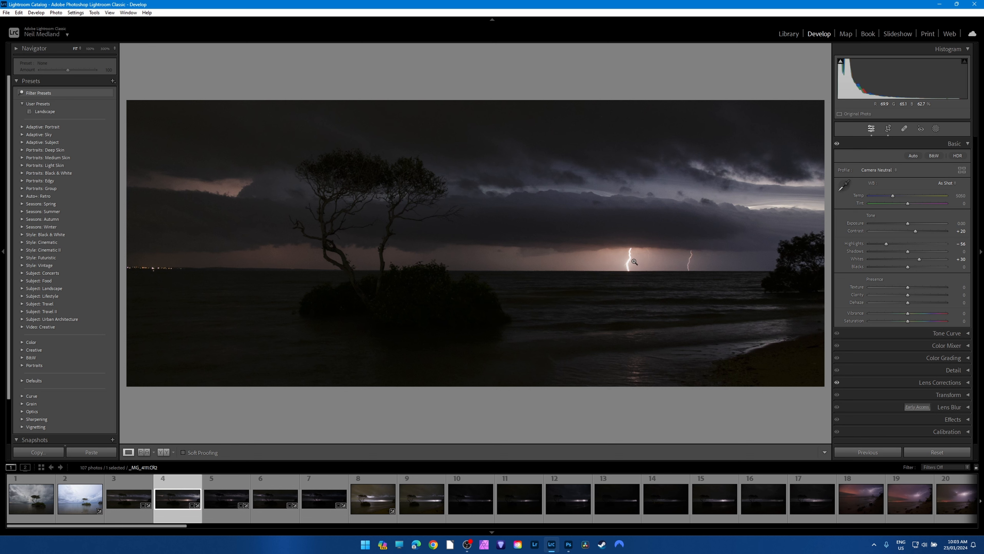
click(569, 544)
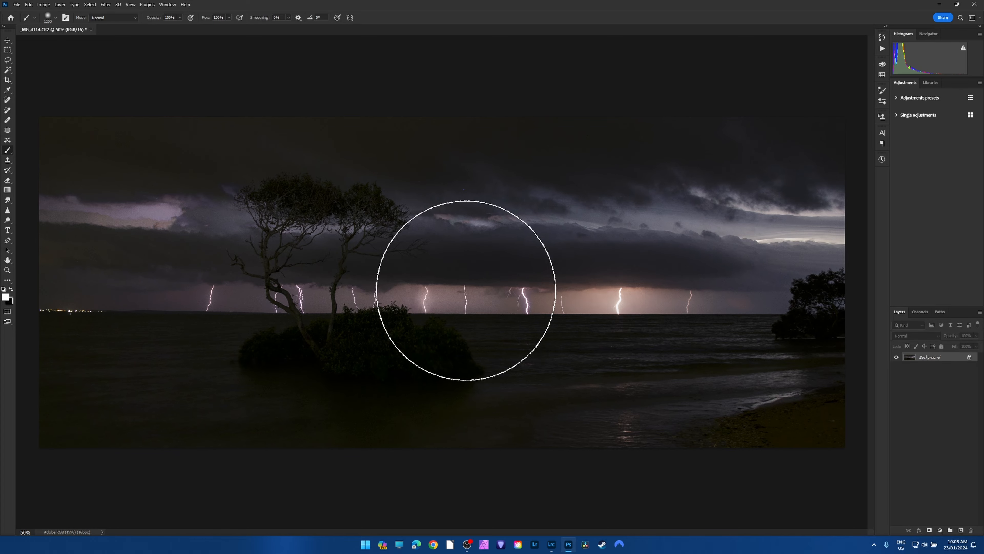
click(551, 544)
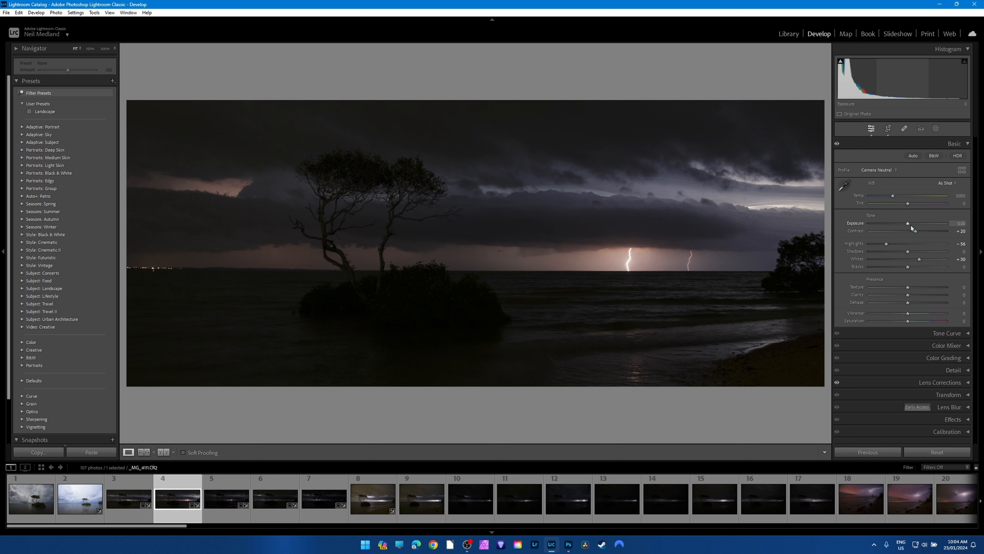
Step: Brighten _MG_4111.CR2 with Exposure +1.15, Contrast +37, Shadows +70 and Blacks +53
drag(908, 224, 920, 224)
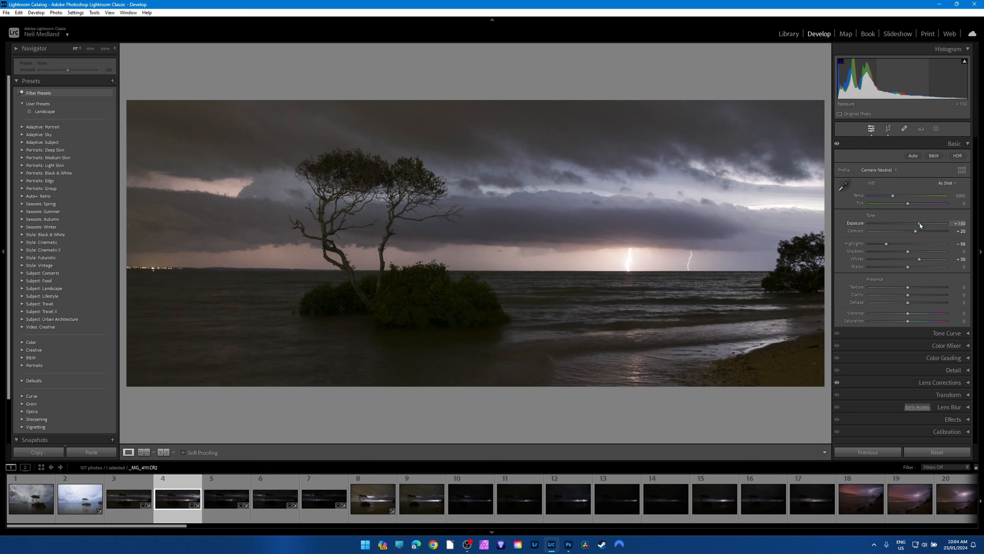
drag(916, 266, 917, 222)
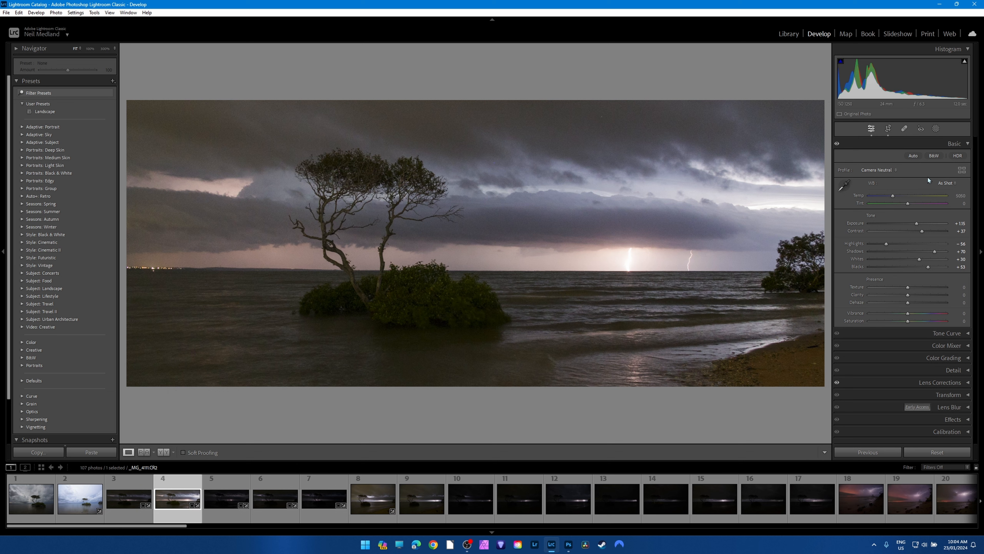
drag(914, 204, 881, 197)
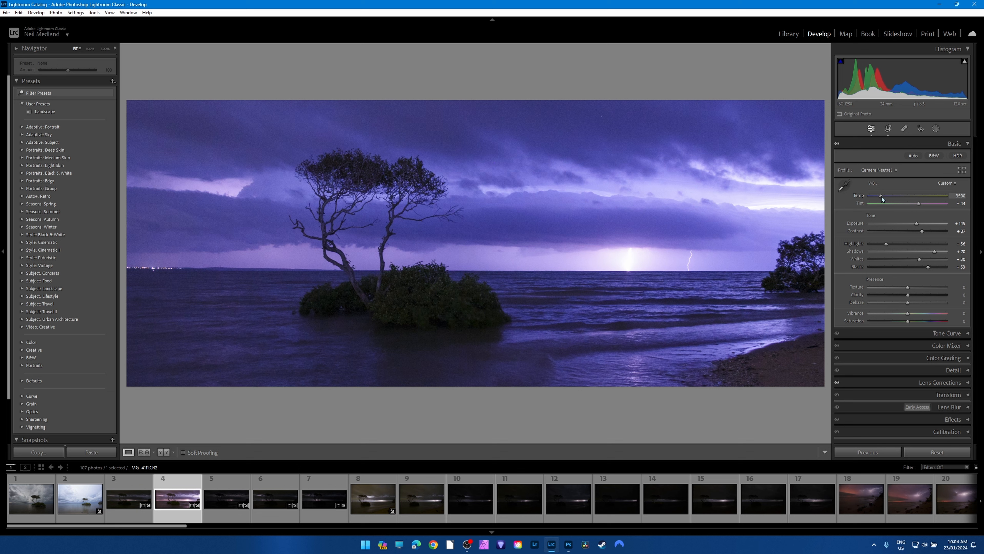
double_click(881, 196)
double_click(919, 204)
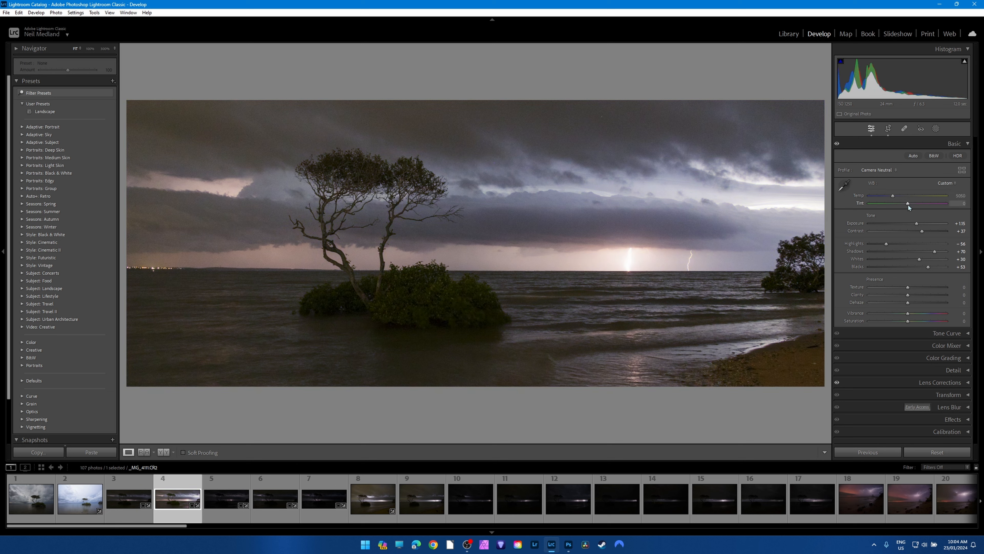
Step: Warm the white balance of _MG_4111.CR2 to a Temp of 6300 and a Tint of +50
drag(910, 204, 920, 204)
drag(894, 195, 903, 196)
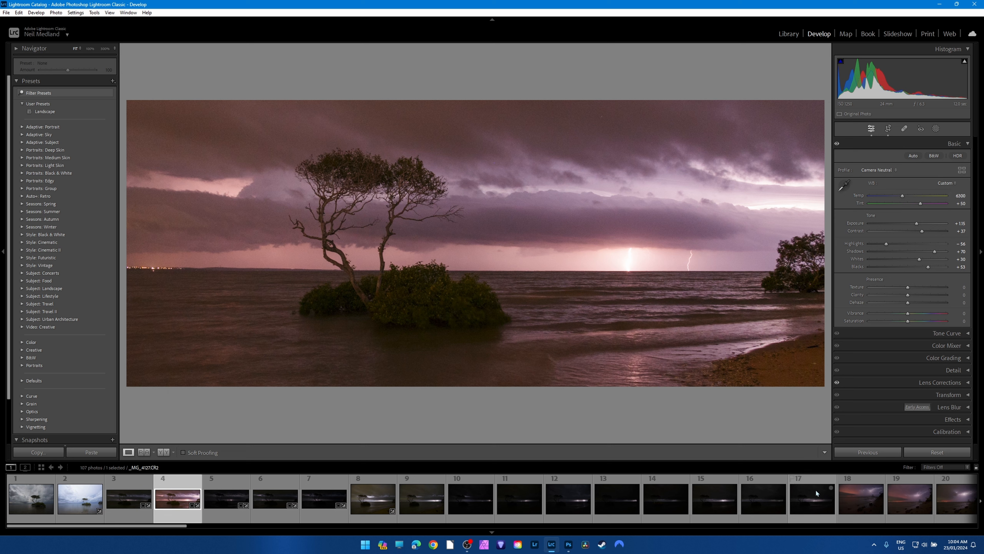
Step: Open the brightened _MG_4111.CR2 from Lightroom Classic for editing in Adobe Photoshop 2024
right_click(184, 517)
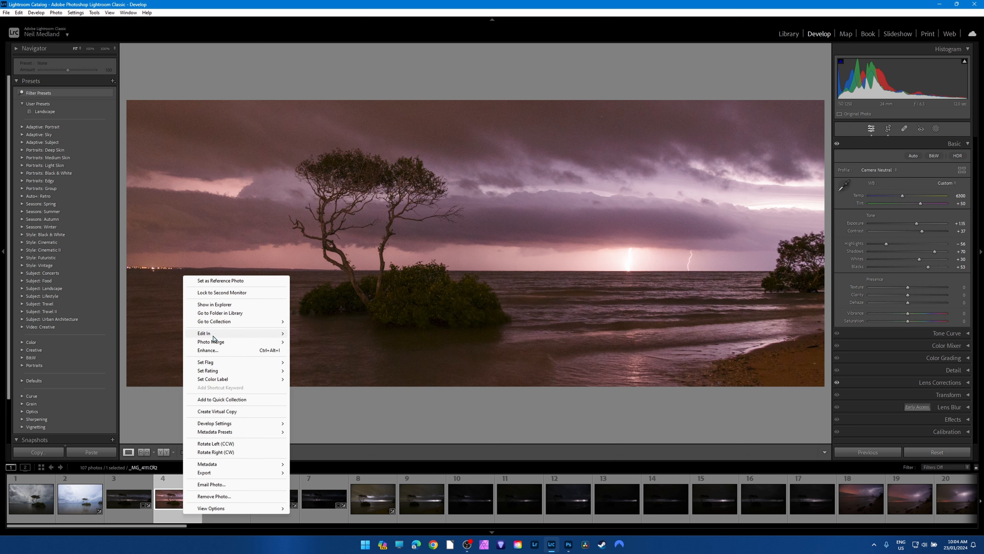
mouse_move(213, 335)
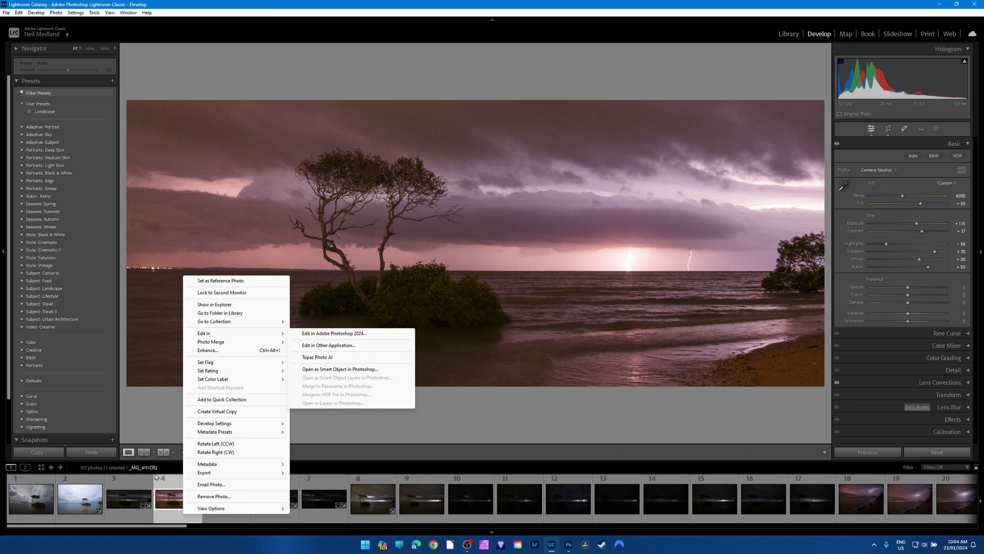
right_click(172, 520)
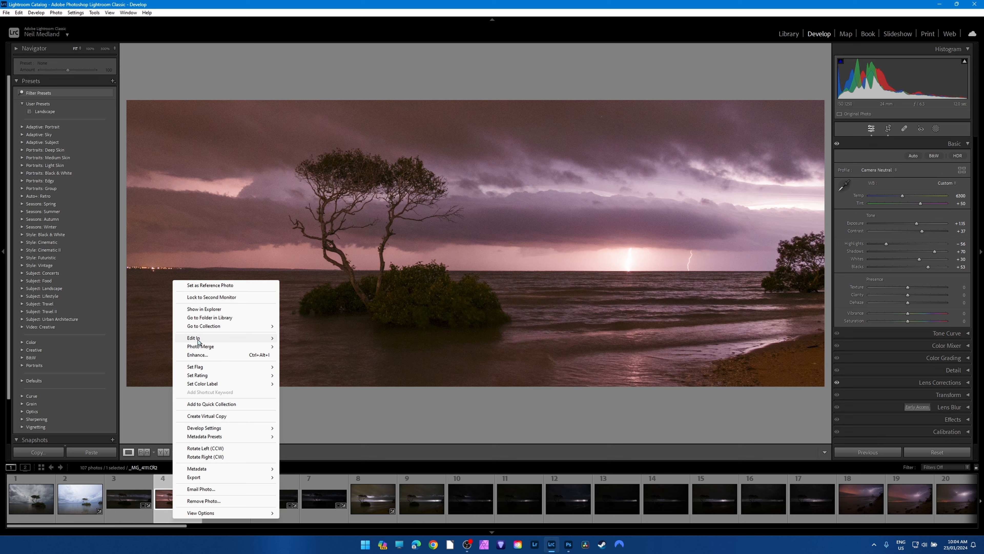
mouse_move(198, 338)
click(339, 338)
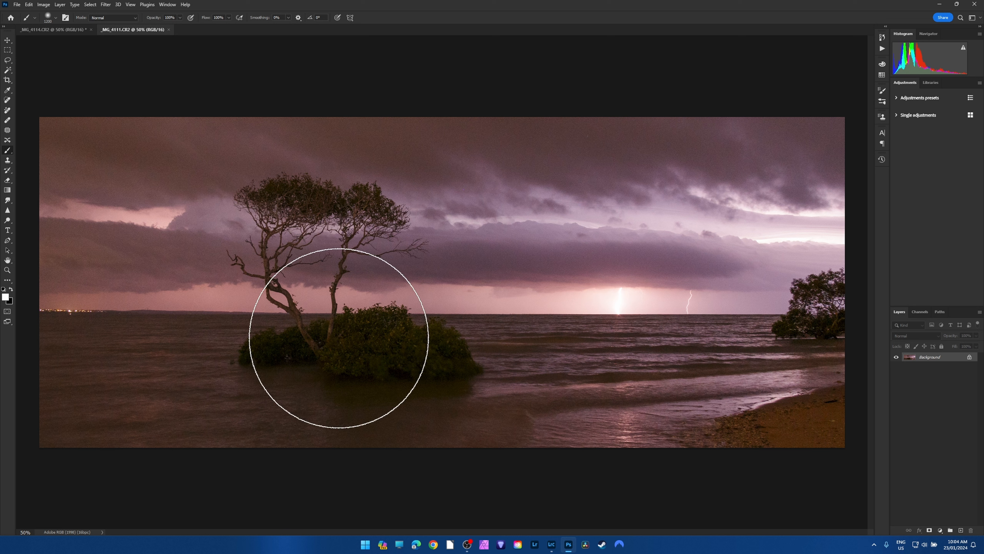
Step: Copy the _MG_4111.CR2 image into the flattened _MG_4114.CR2 document as a new layer with the Move tool, and close the source window
click(8, 40)
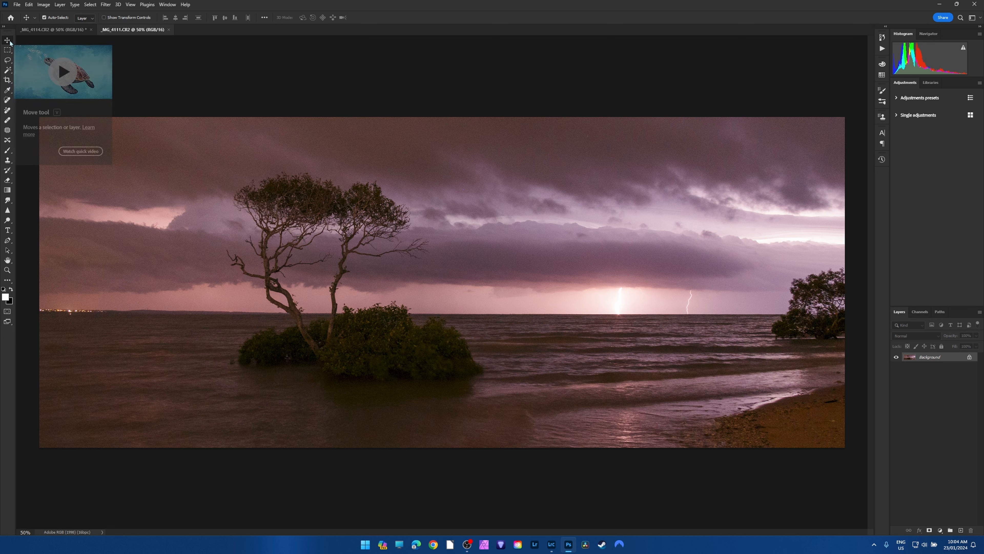
drag(130, 30, 124, 266)
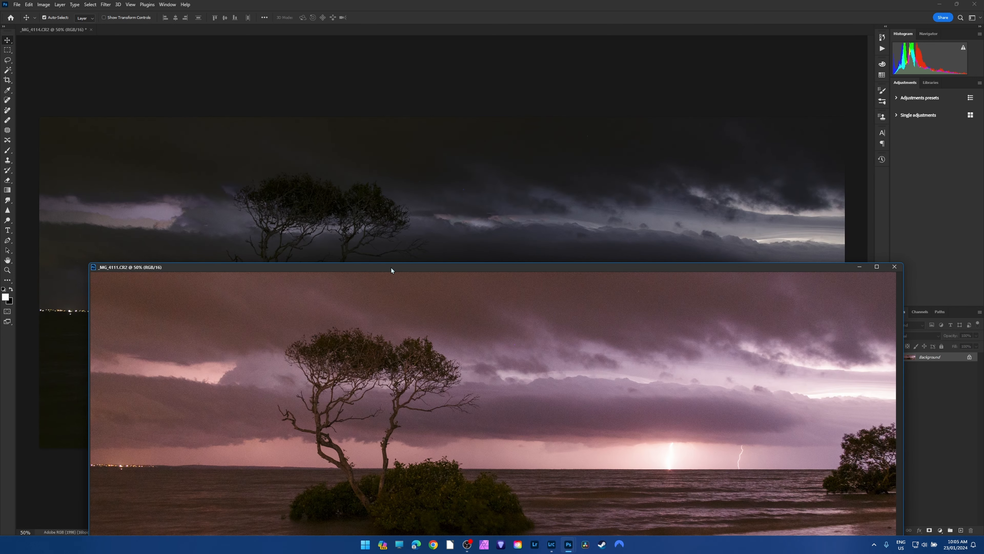
drag(472, 348, 465, 202)
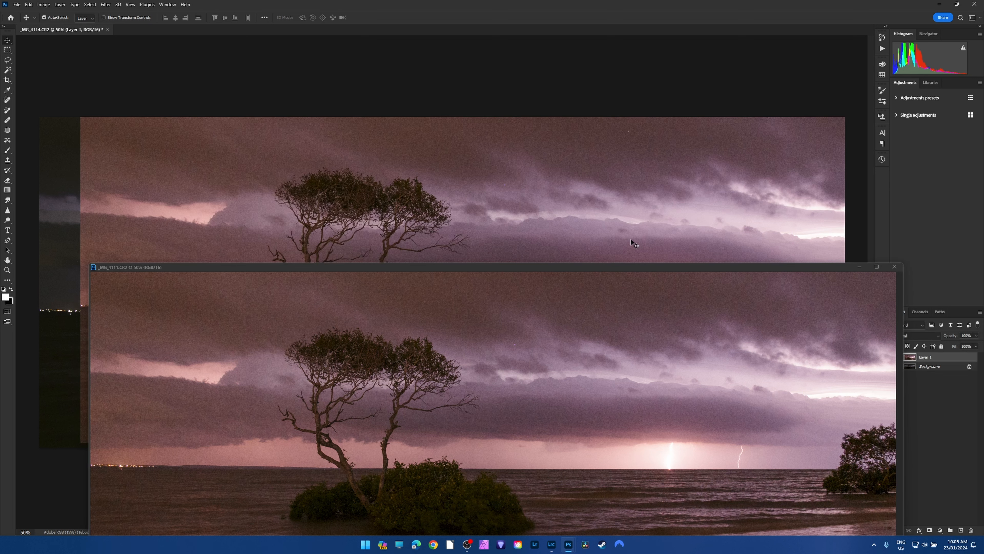
click(894, 267)
click(489, 197)
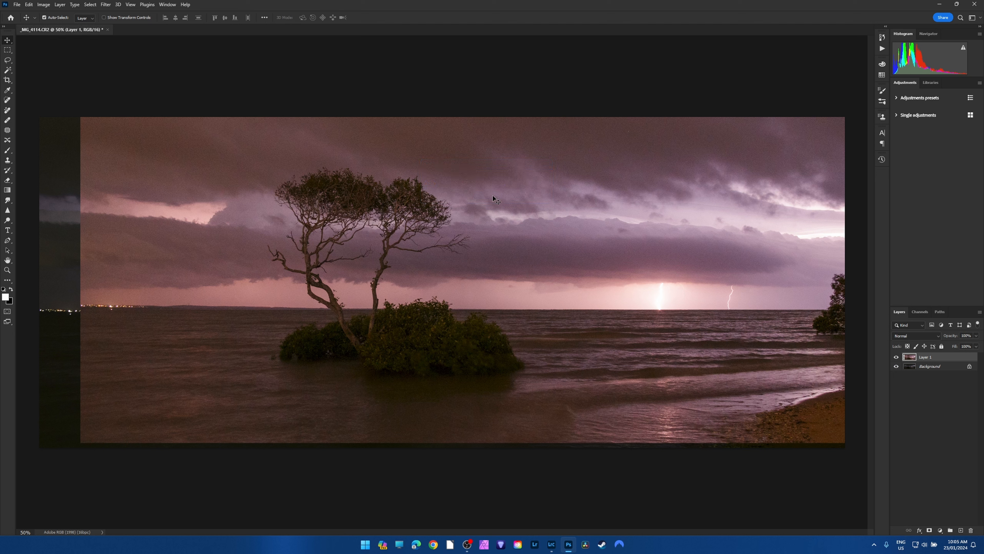
Step: Align Layer 1 with the canvas edges over the Background, toggling its visibility to check the match
click(898, 357)
click(897, 358)
click(897, 358)
click(897, 358)
click(182, 192)
drag(182, 192, 141, 193)
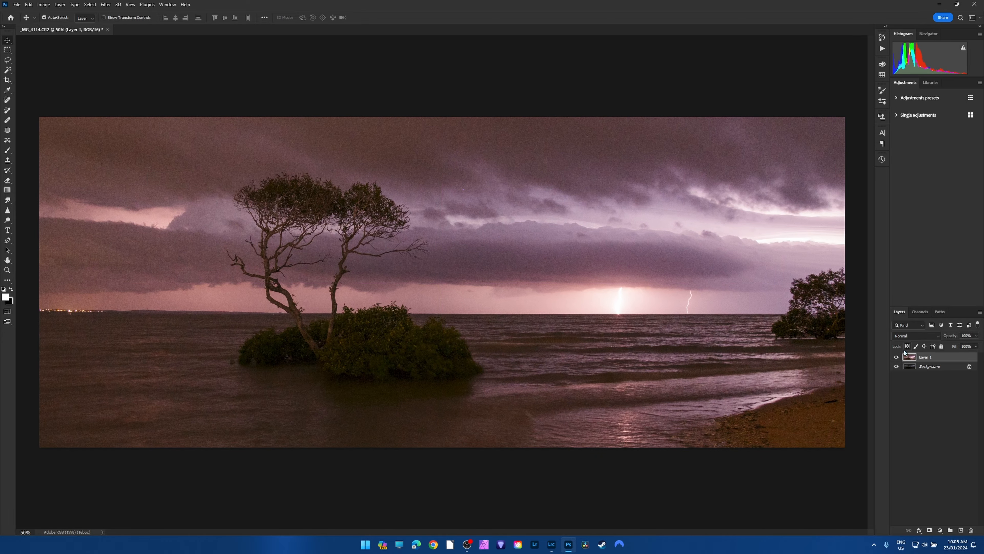
click(896, 358)
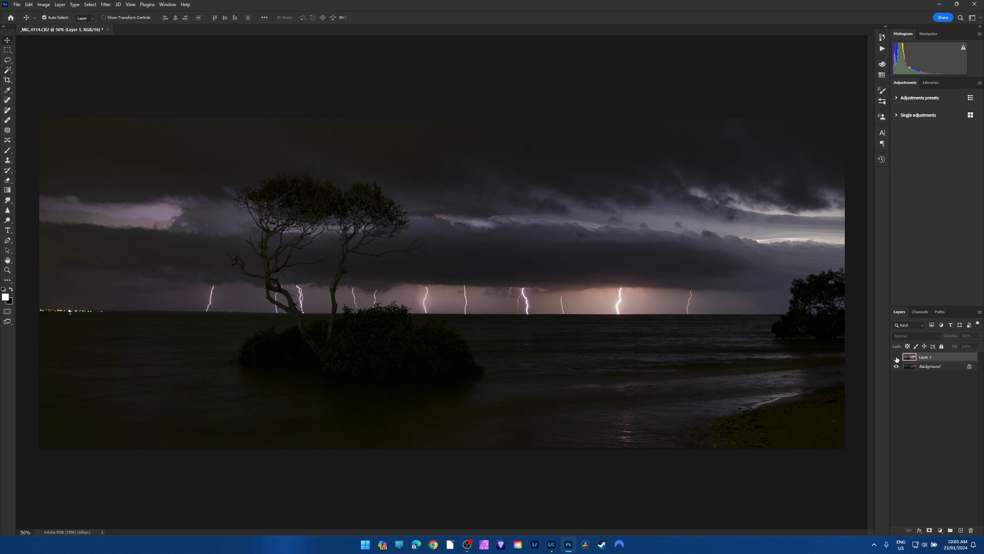
click(897, 357)
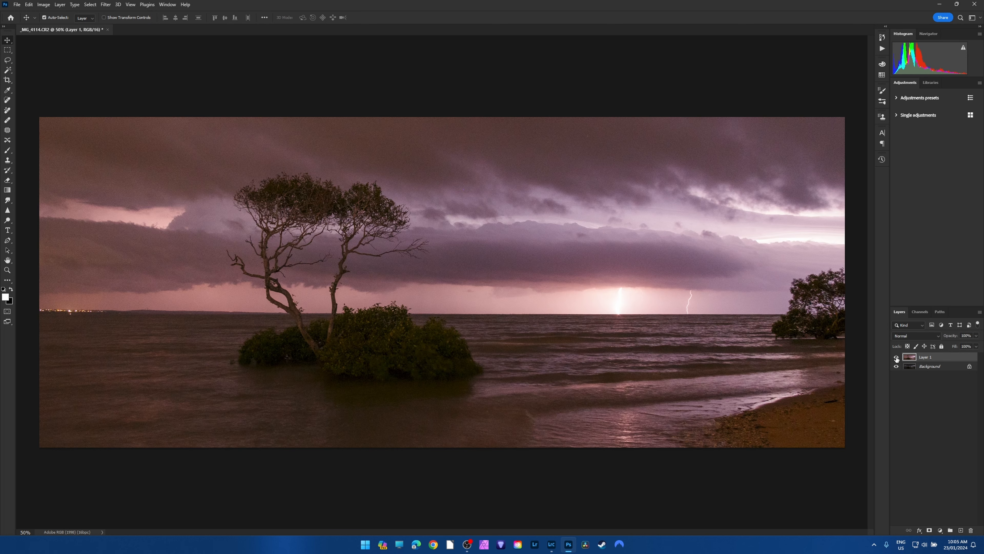
Step: Set the blend mode of Layer 1 to Lighten
click(957, 357)
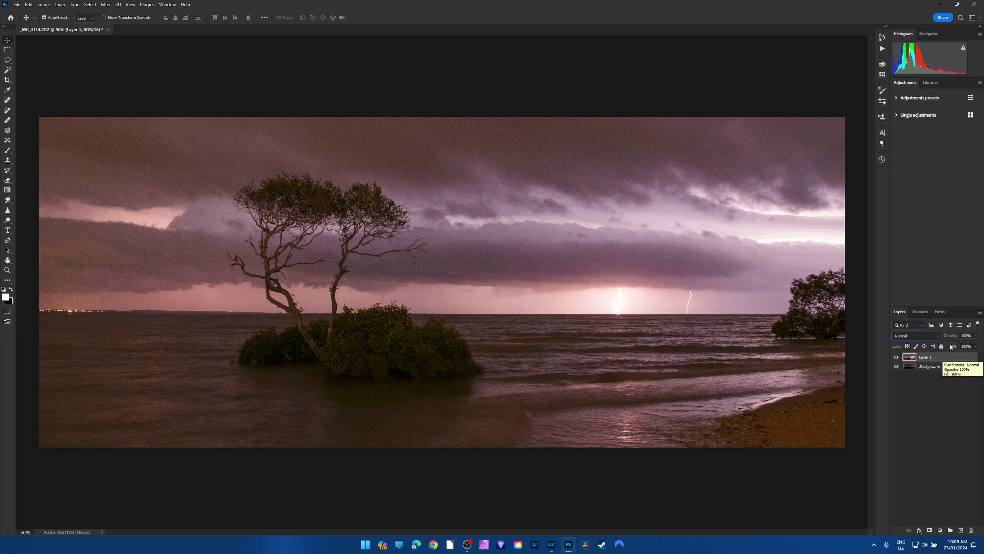
click(941, 337)
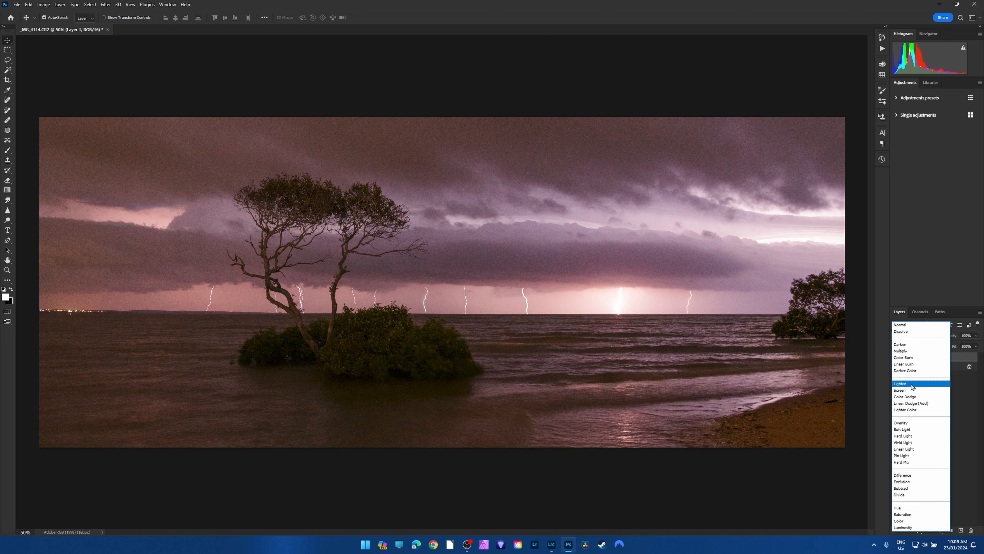
click(912, 385)
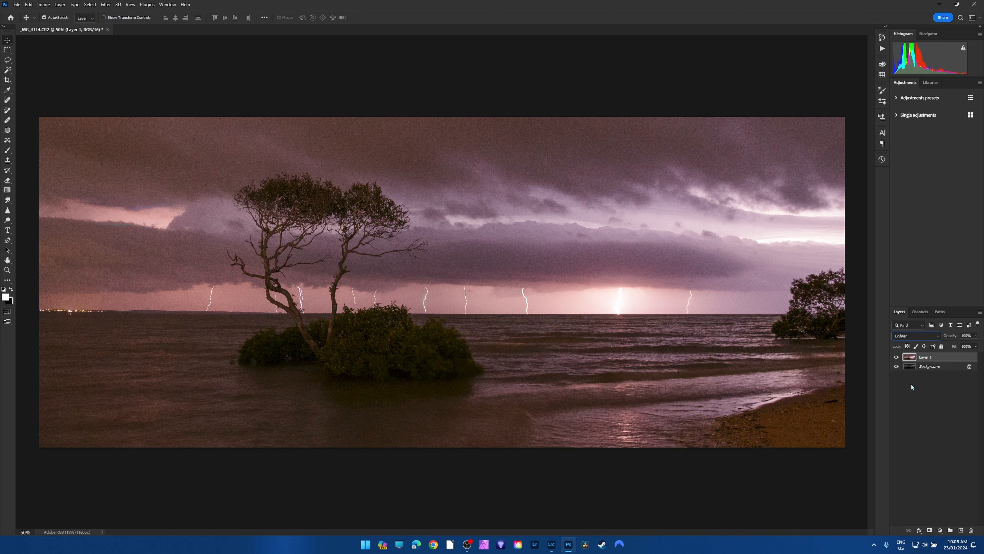
Step: Compare the composite with and without Layer 1, and lower the layer's opacity to 52%
click(897, 357)
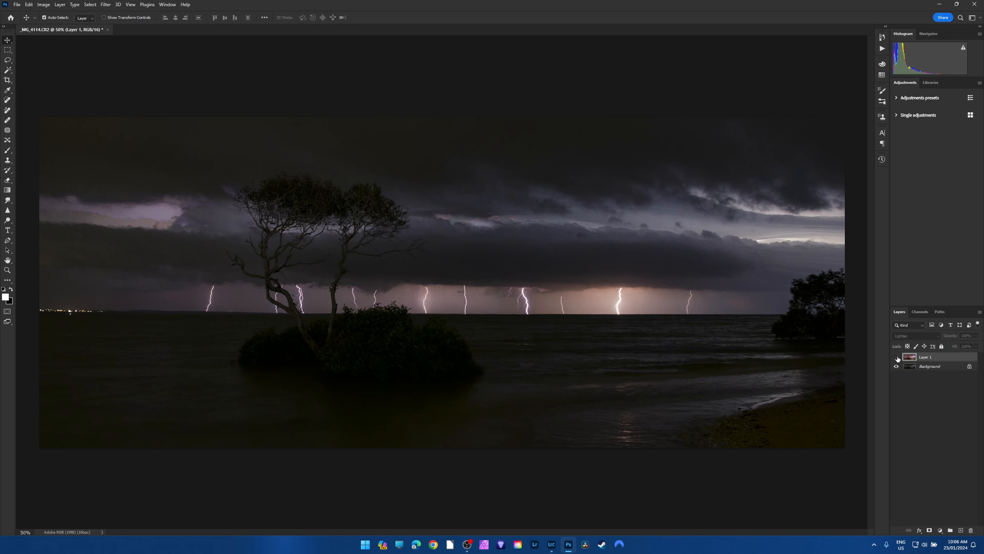
click(896, 357)
click(897, 357)
click(897, 358)
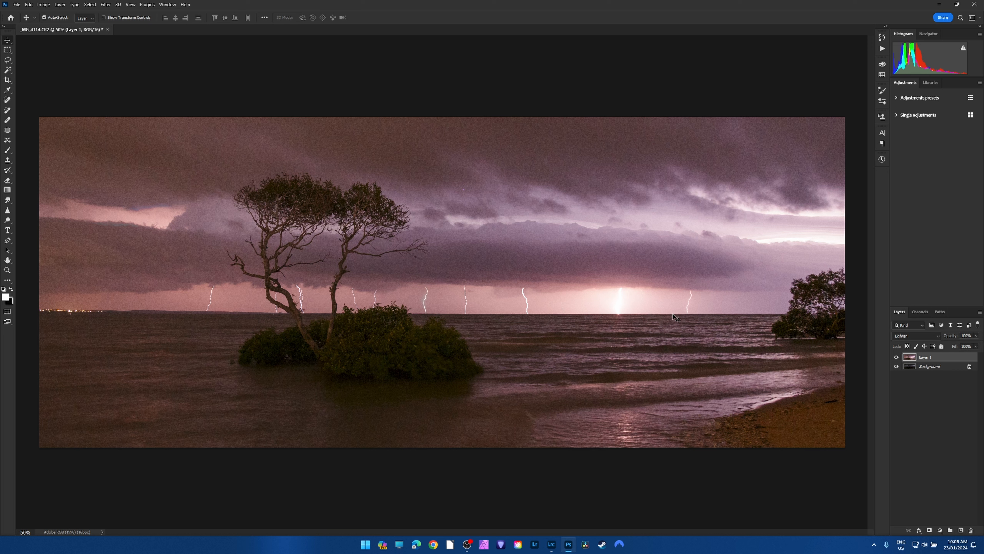
click(976, 336)
mouse_move(977, 347)
mouse_down()
mouse_move(940, 347)
mouse_move(960, 345)
mouse_up()
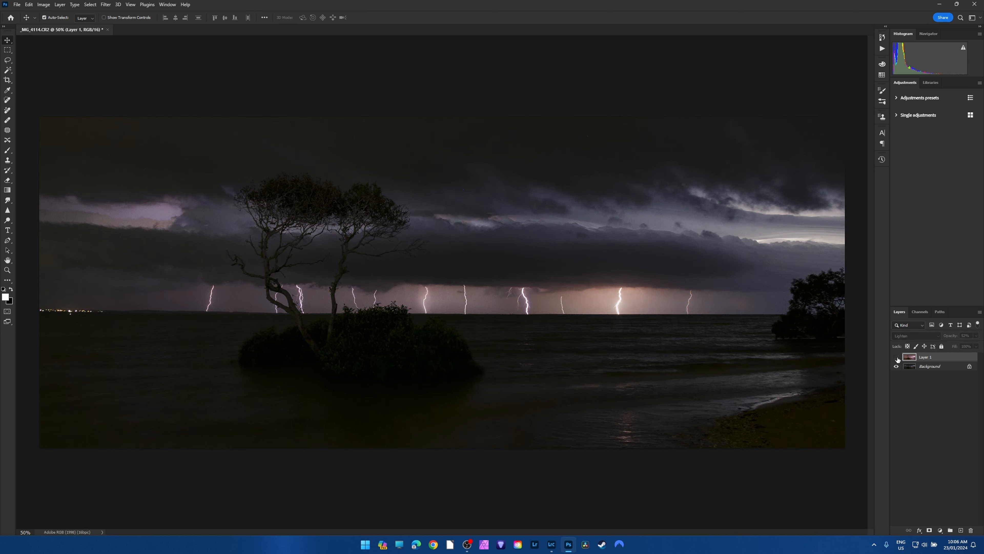
Step: Toggle the visibility of Layer 1 repeatedly to compare the dark lightning composite with the brightened blend
click(896, 357)
click(897, 357)
click(897, 358)
click(896, 357)
click(897, 358)
click(896, 357)
click(897, 357)
click(897, 358)
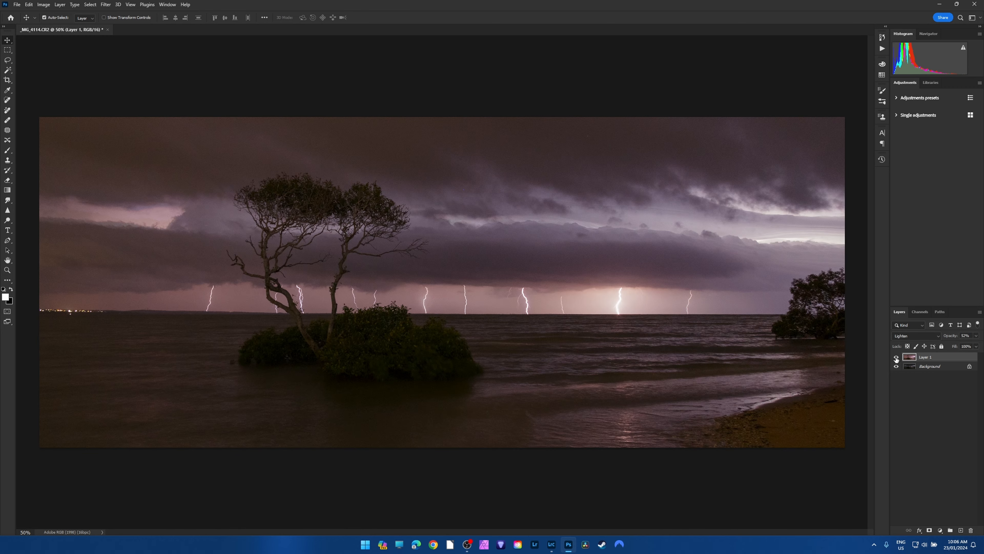
click(897, 358)
click(897, 357)
Step: Check the Lighten blend mode on Layer 1 by reselecting it and toggling the layer off and on
click(935, 336)
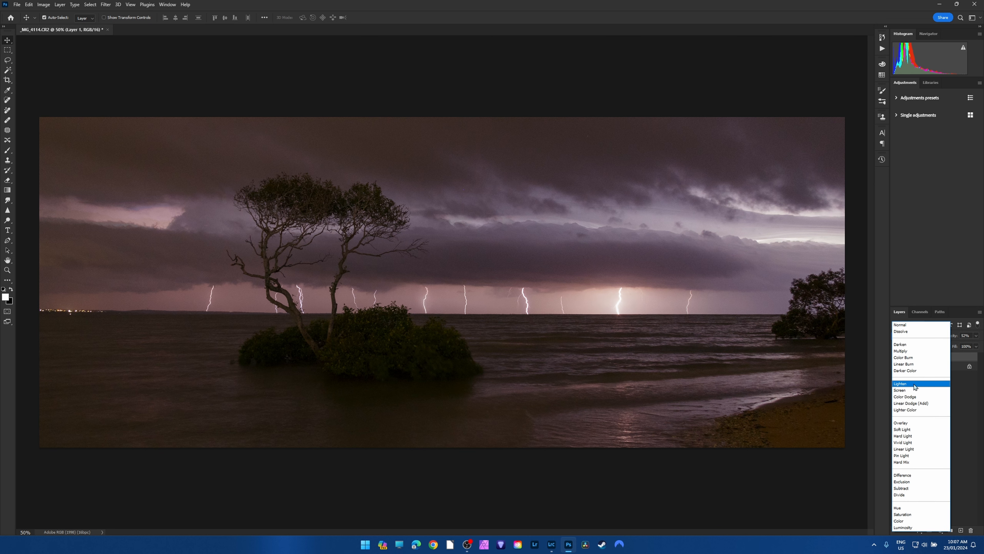
click(915, 384)
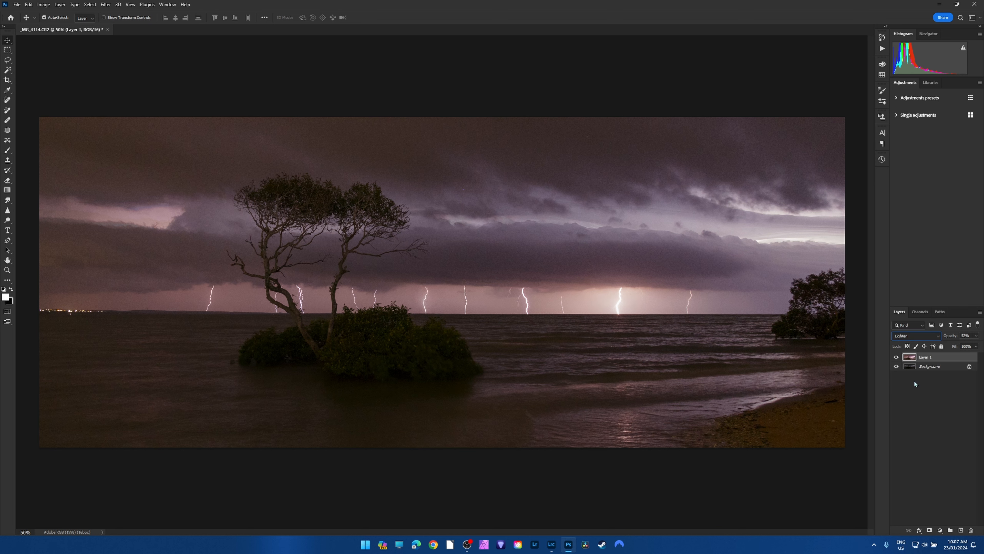
click(896, 358)
click(897, 358)
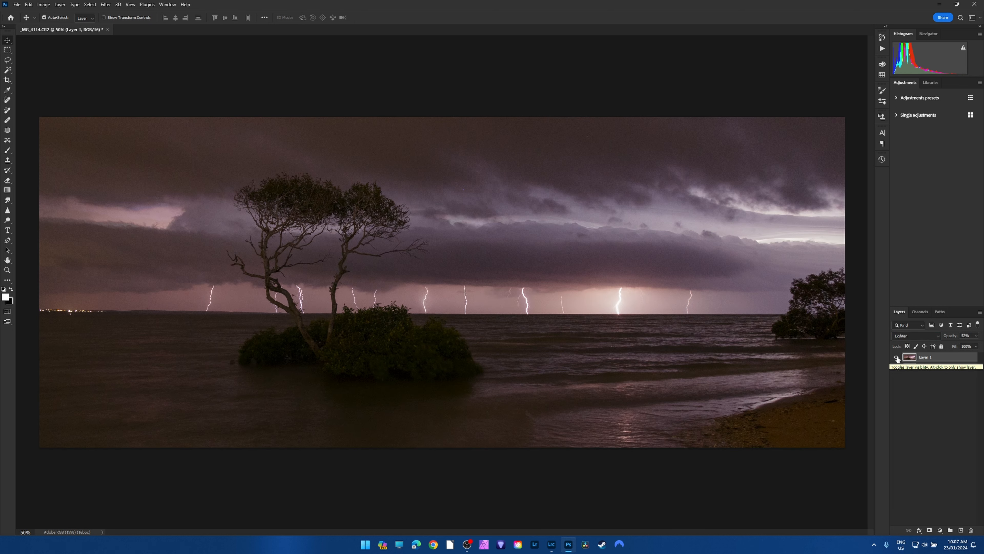
Step: Hide and show Layer 1 twice more to judge the effect of the 52% Lighten blend on the scene
click(897, 357)
click(897, 357)
click(896, 357)
click(897, 357)
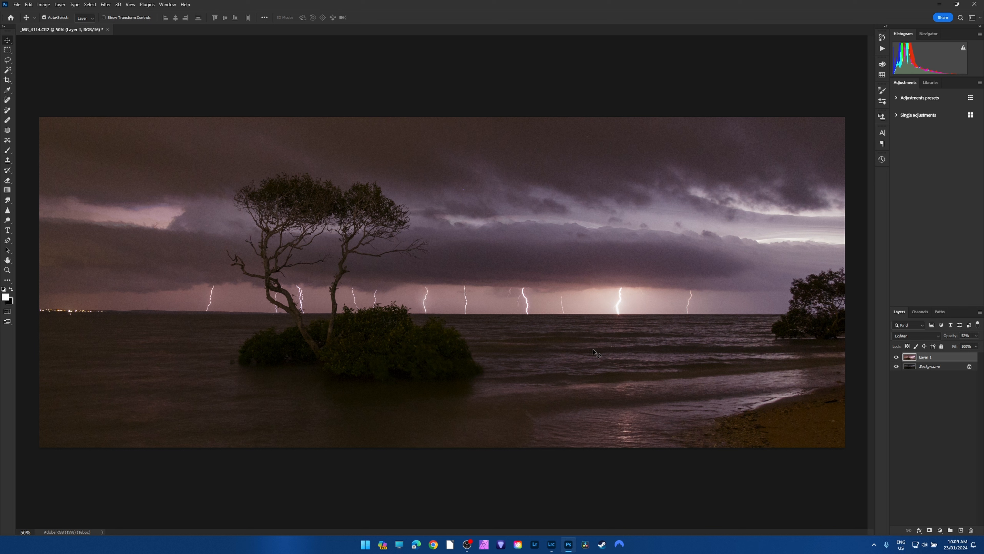
Step: Flatten the blended layers into a single Background layer and save the composite
click(63, 6)
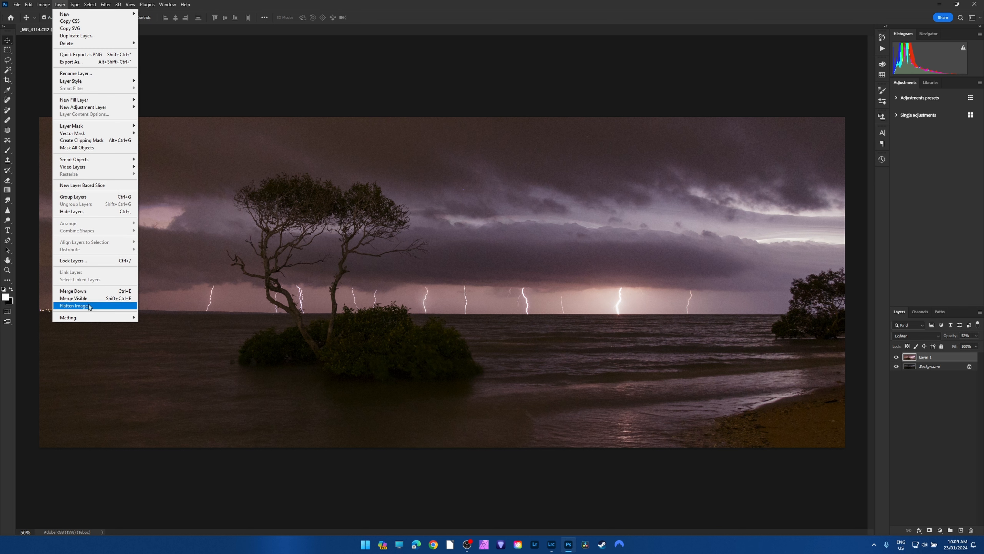
click(73, 305)
click(16, 4)
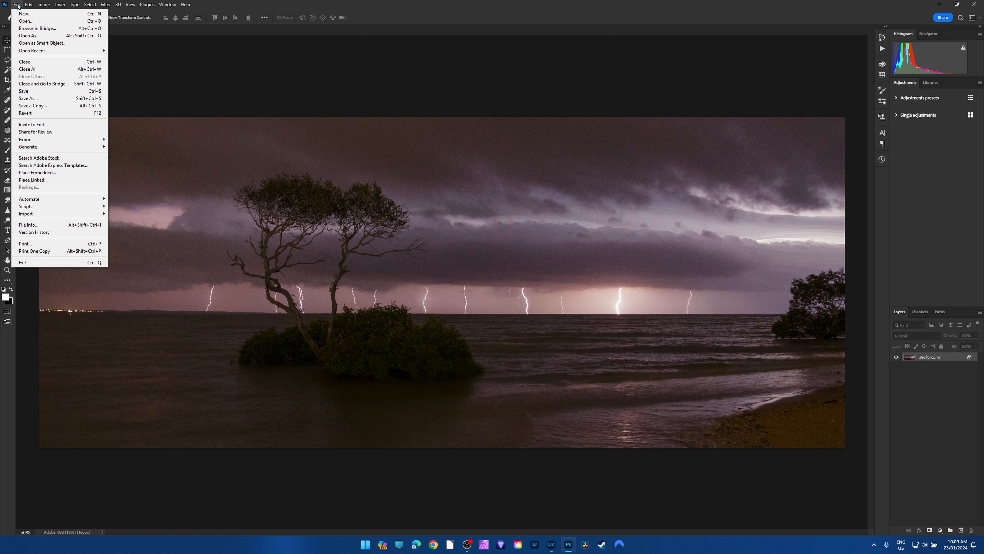
click(32, 93)
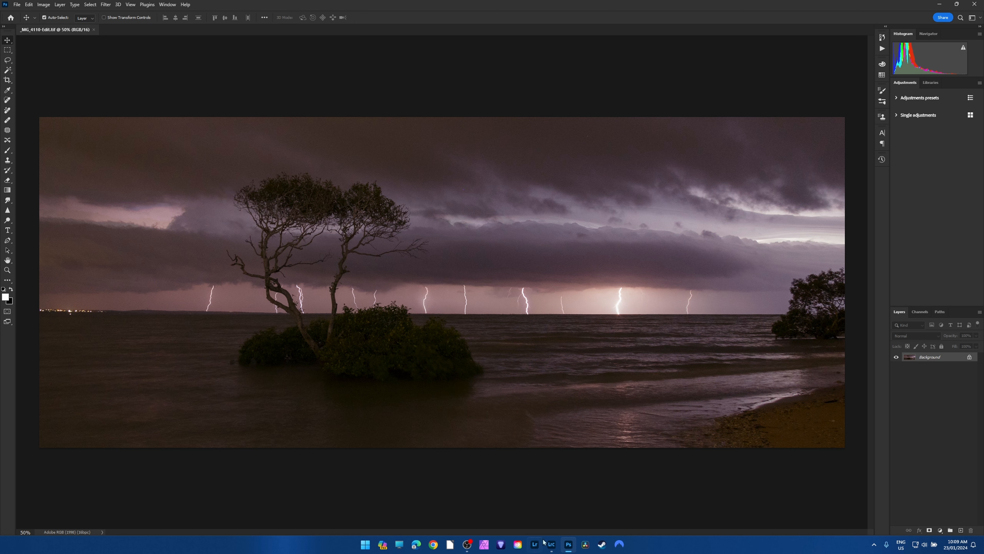
Step: Switch to Lightroom Classic and compare the saved composite _MG_4110-Edit.tif with the neighbouring source frames in the Develop module
click(551, 544)
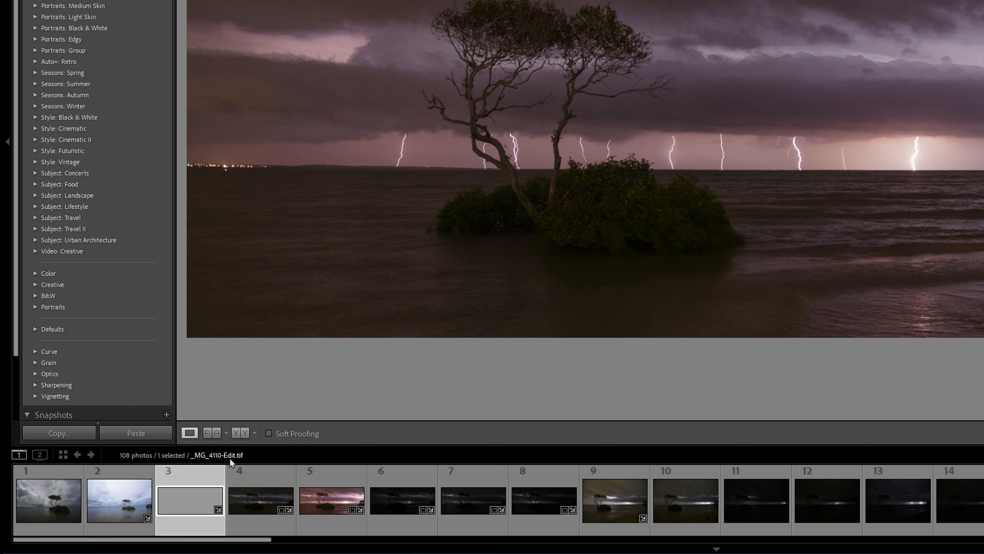
click(238, 490)
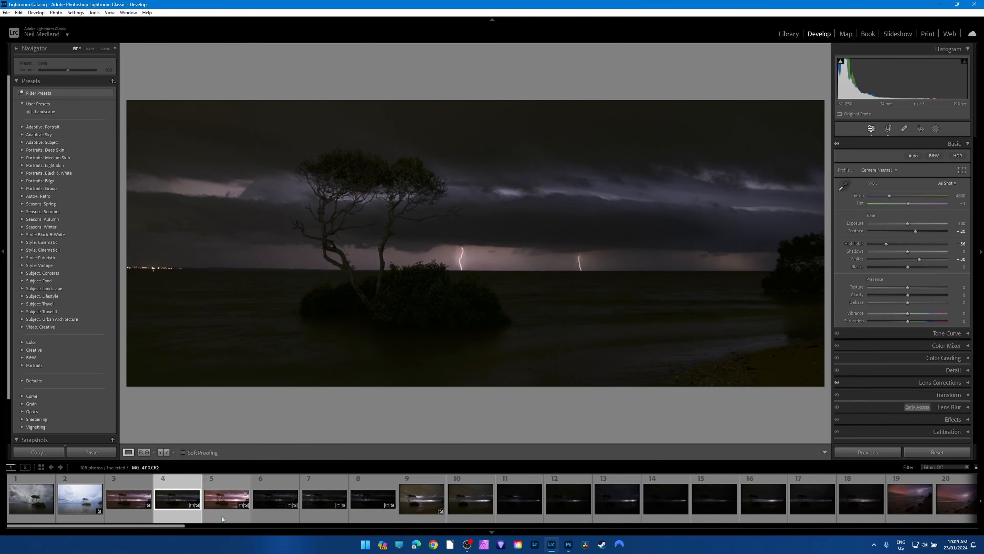
click(222, 517)
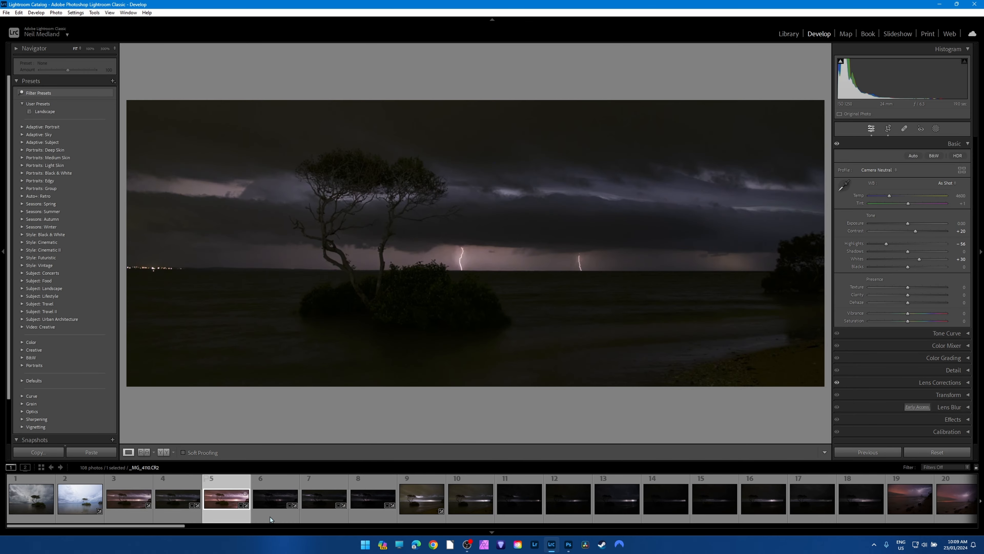
click(270, 517)
click(127, 518)
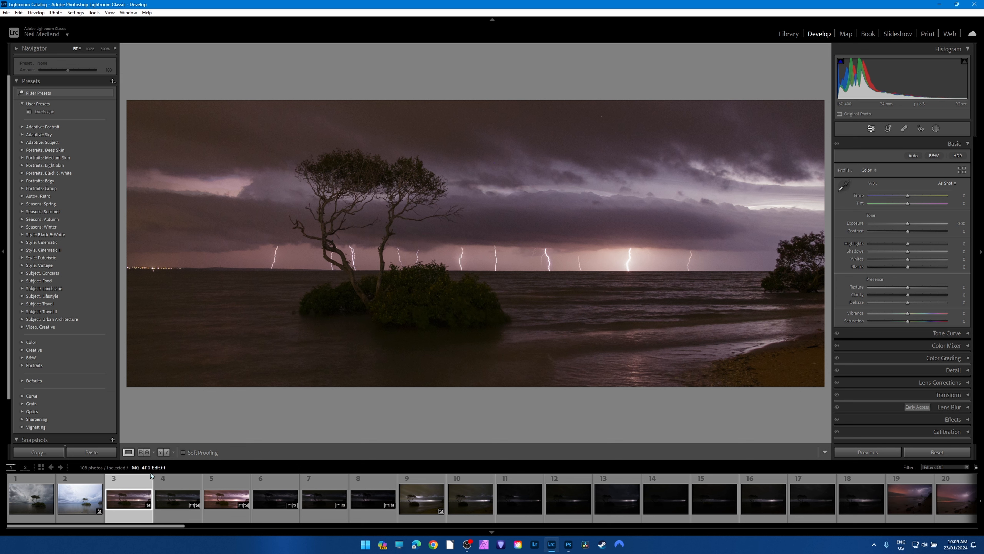
click(186, 516)
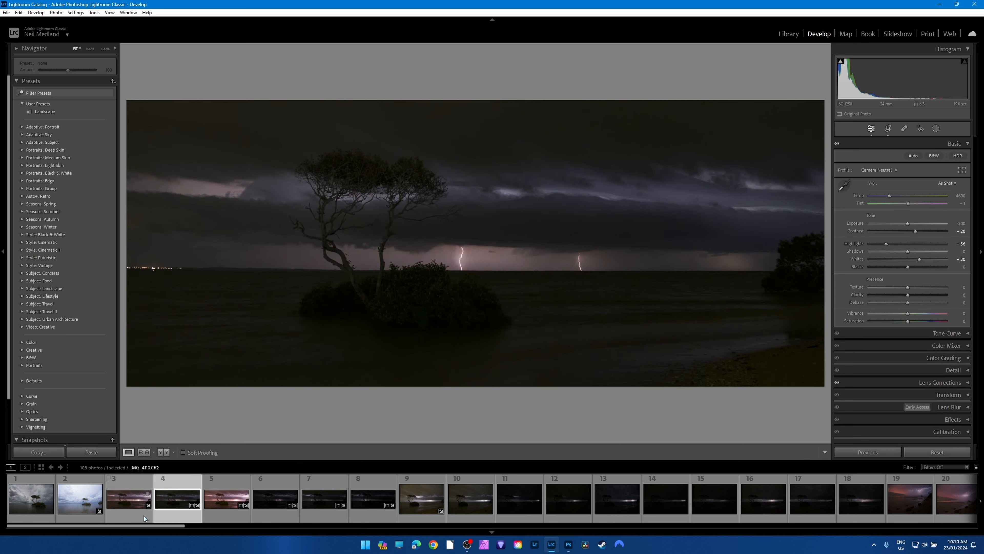
Step: Cool the white balance of _MG_4110-Edit.tif by setting Temp to -33 and Tint to -29
click(125, 517)
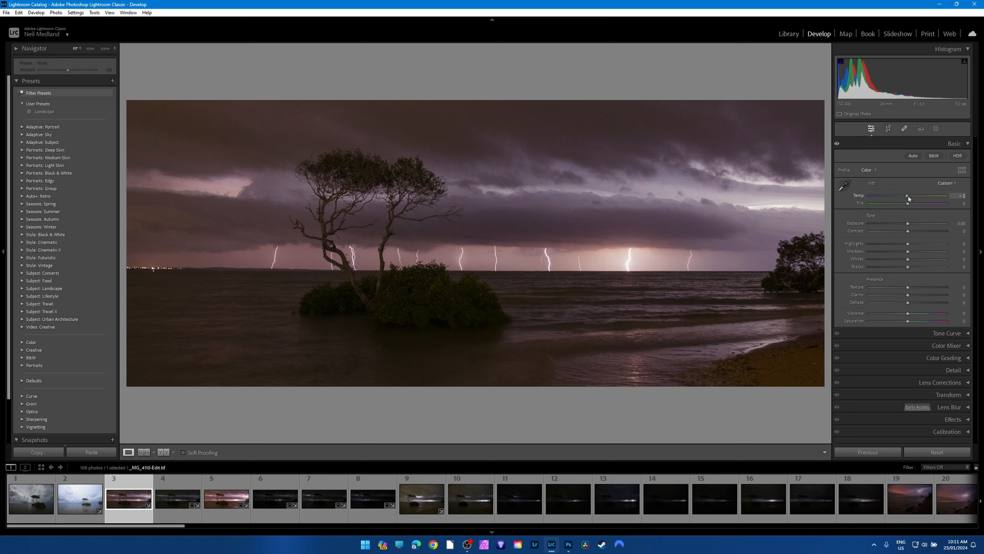
mouse_move(896, 197)
mouse_down()
mouse_move(885, 196)
mouse_move(896, 196)
mouse_up()
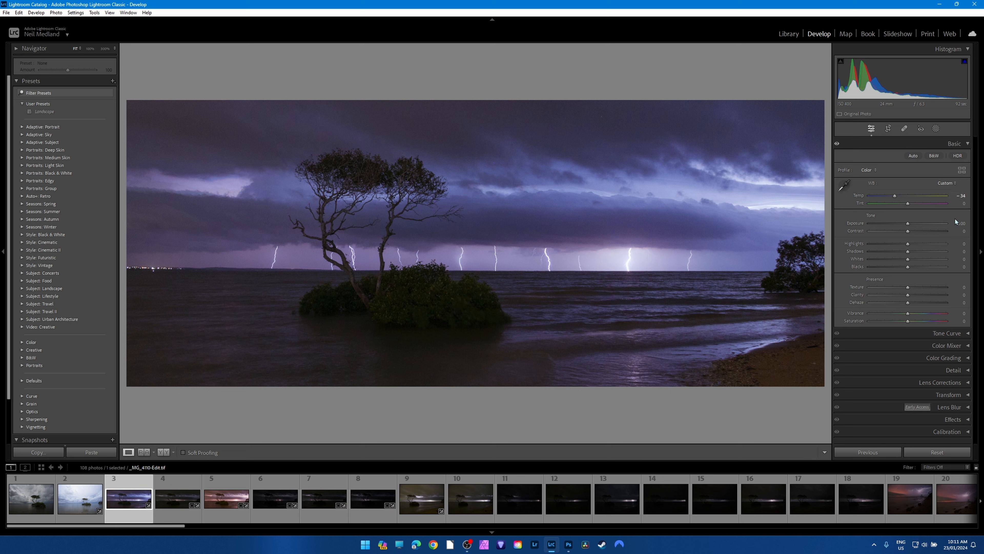
drag(895, 195, 896, 196)
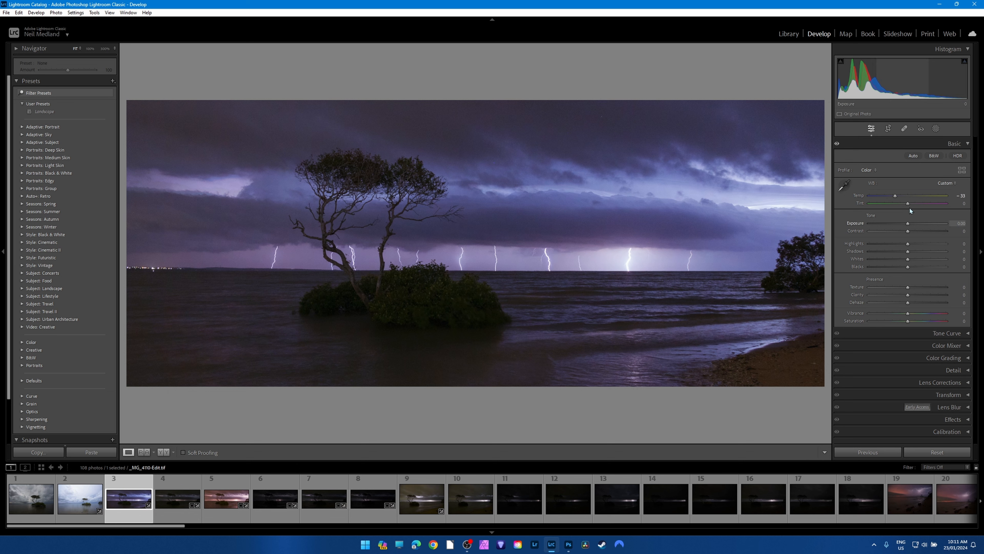
drag(908, 203, 897, 204)
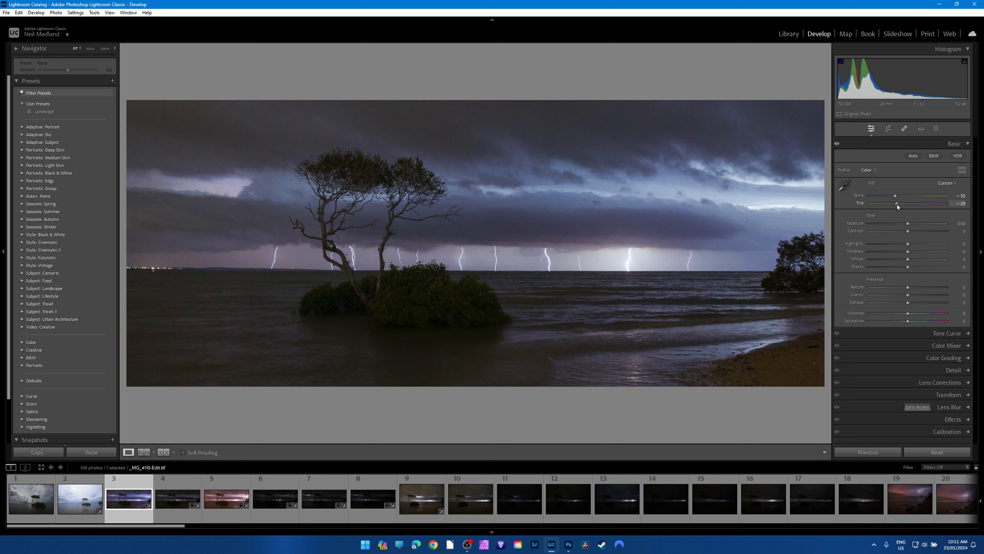